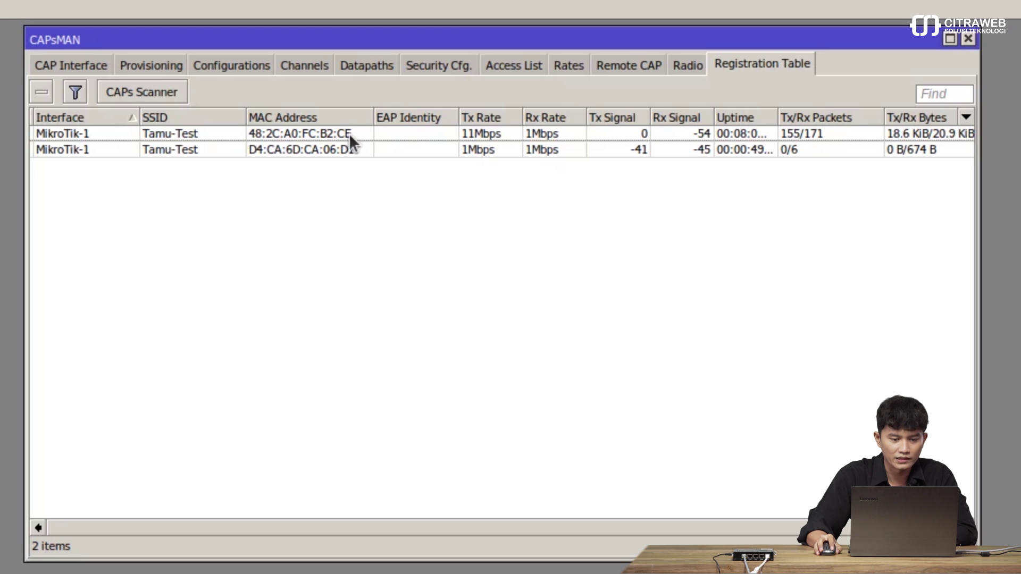
- Copy the registered client 48:2C:A0:FC:B2:CE from the registration table to the access list
left_click(349, 133)
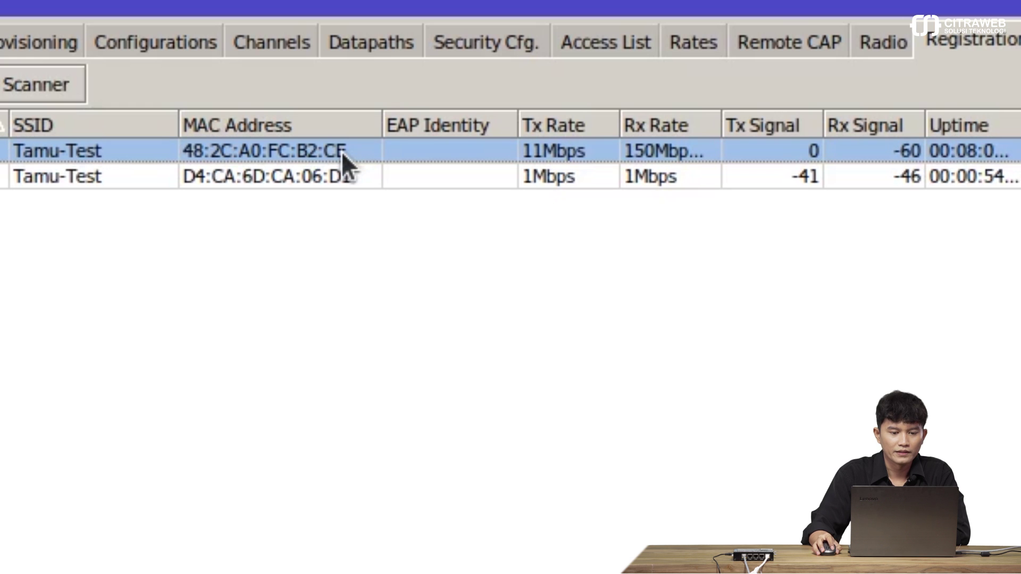
right_click(342, 152)
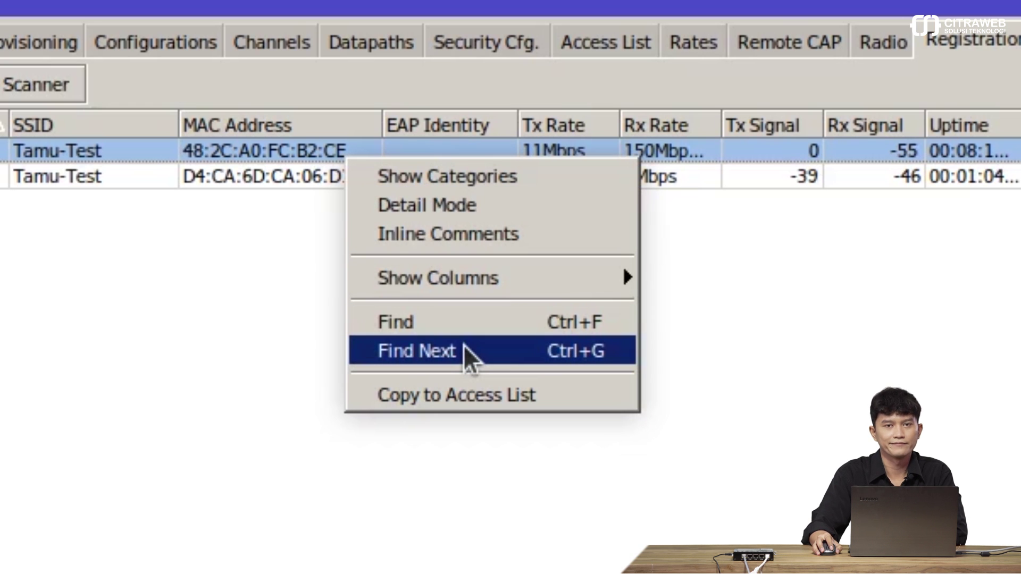
left_click(464, 396)
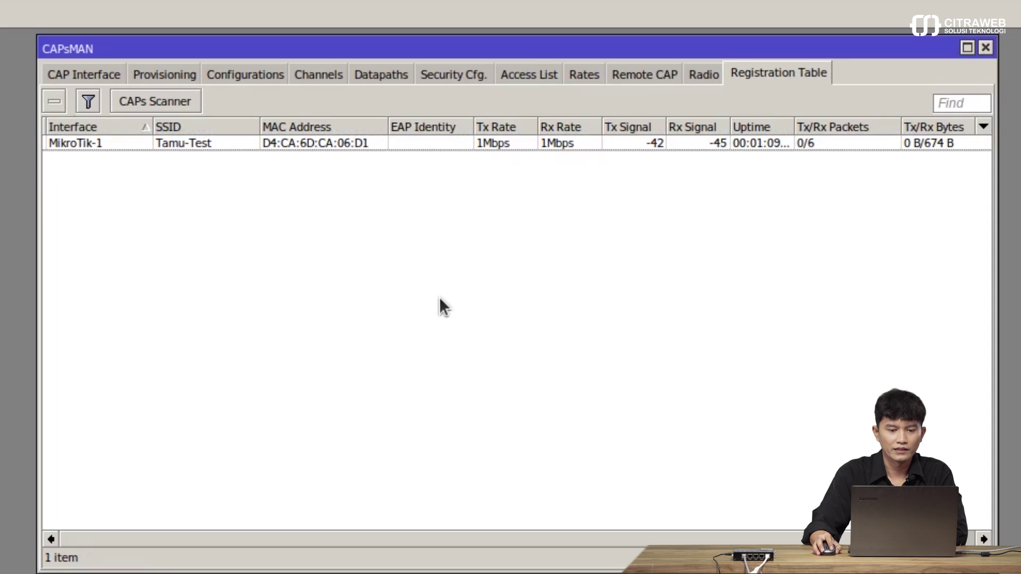
- Widen the access list's MAC Address column and open the copied client's access rule for editing
left_click(544, 74)
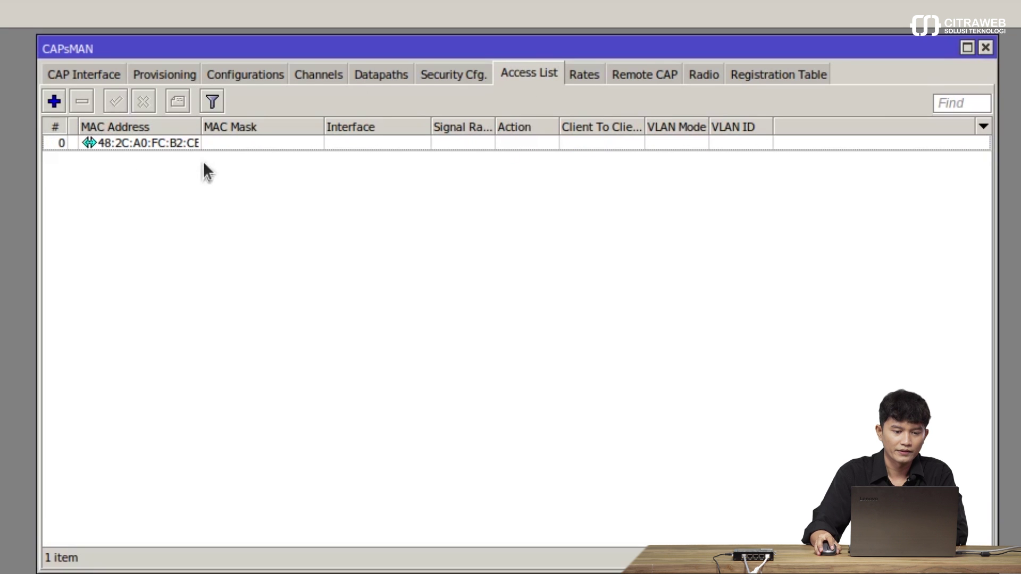
left_click_drag(197, 126, 227, 126)
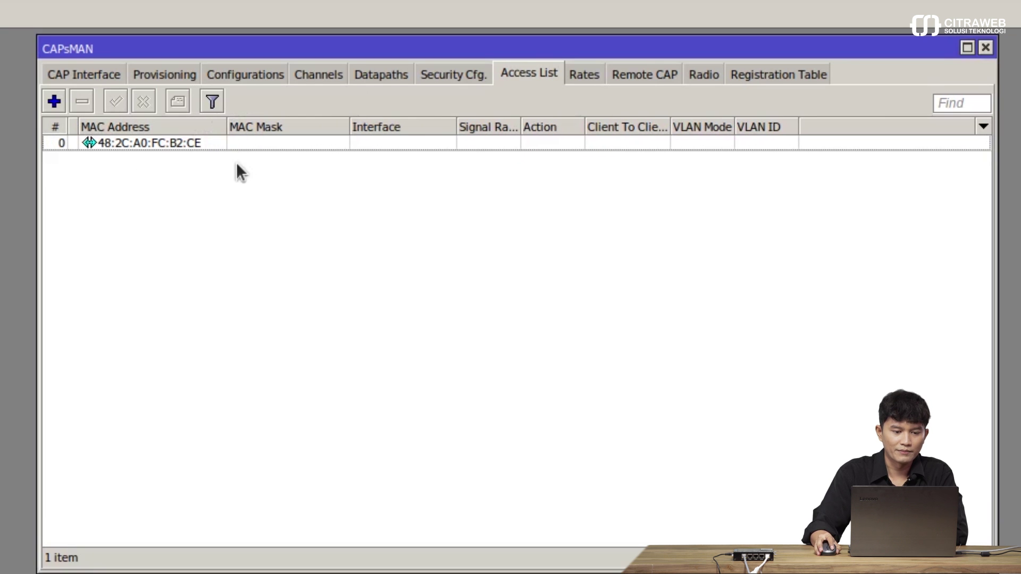
left_click(214, 146)
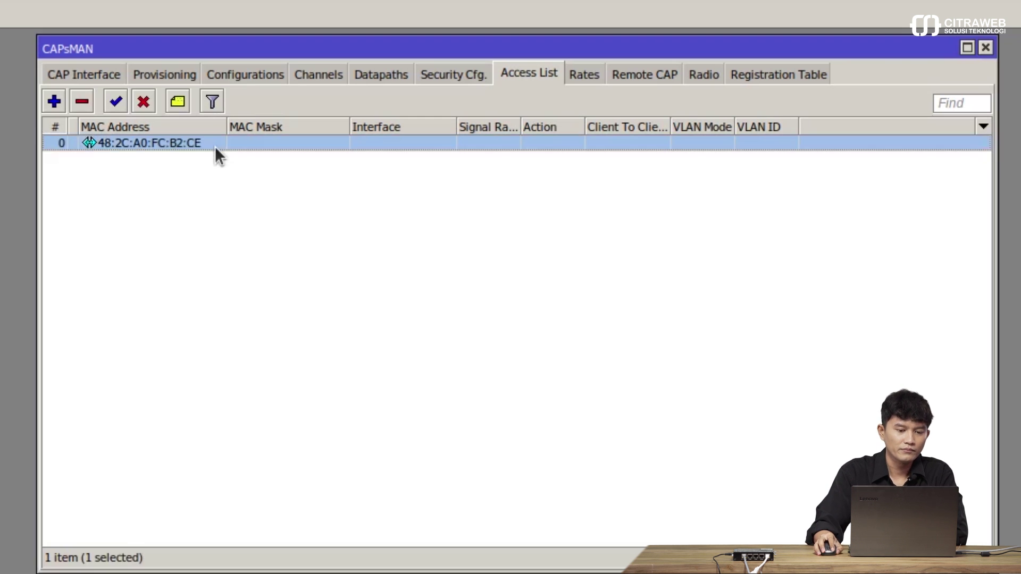
double_click(215, 144)
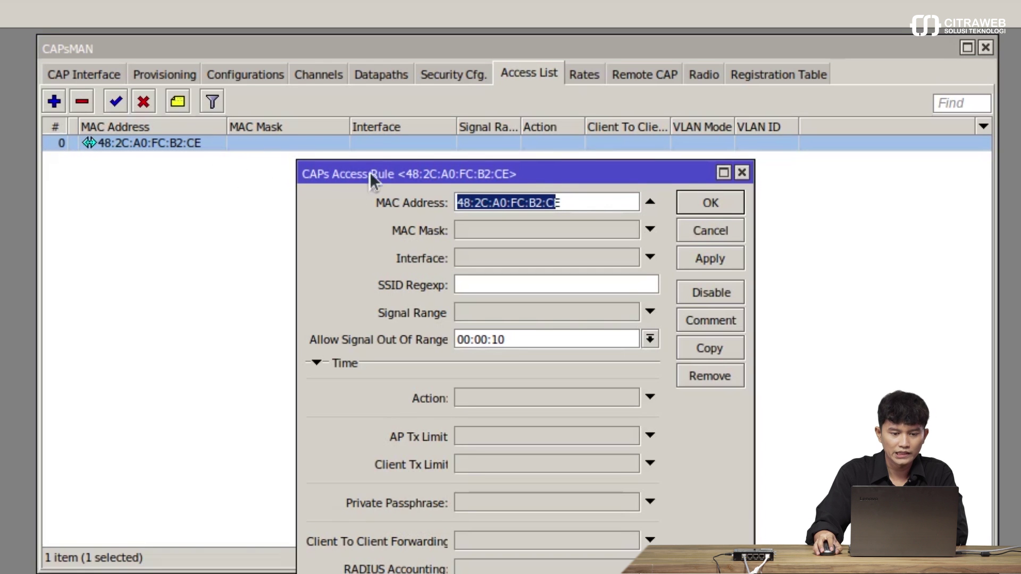
left_click_drag(387, 169, 362, 143)
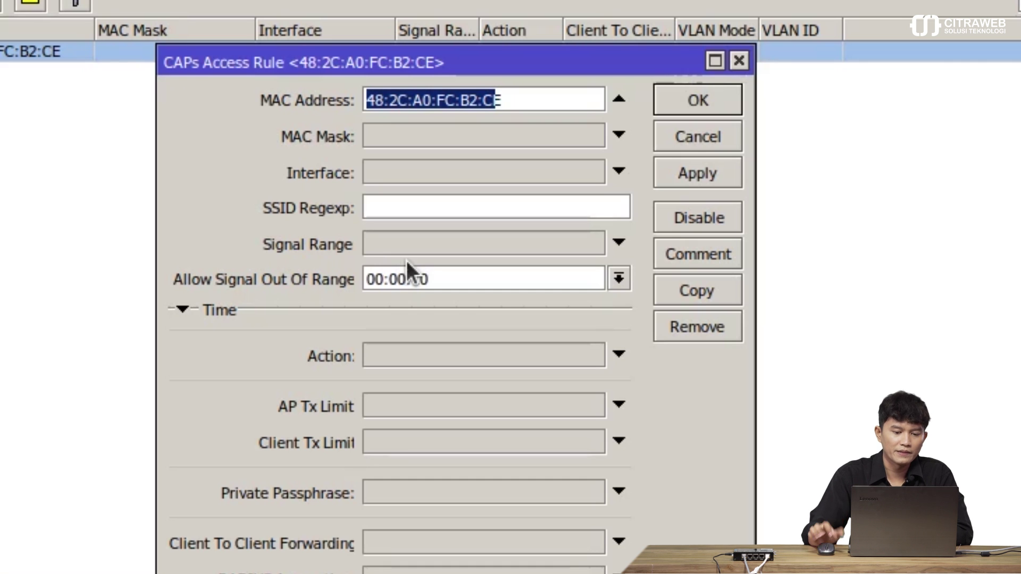
- Enable the access rule's action, trying accept before setting it to reject
left_click(454, 350)
left_click(457, 351)
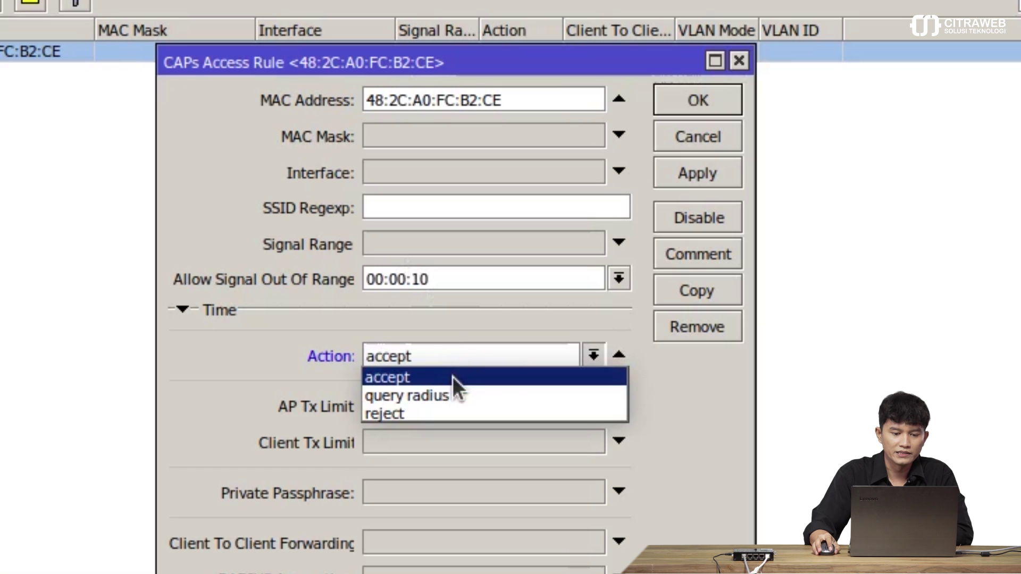
left_click(453, 378)
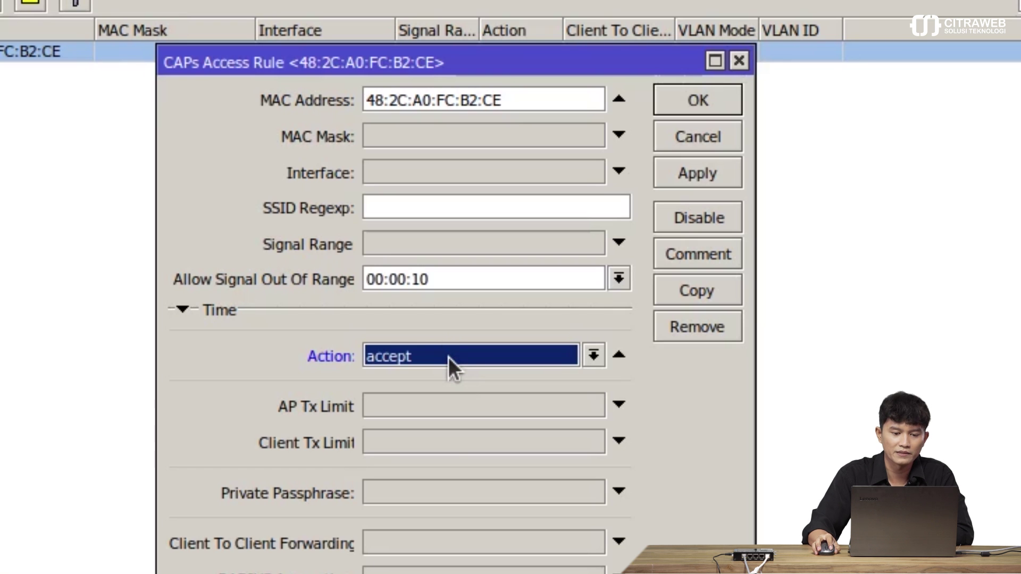
left_click(448, 356)
left_click(451, 376)
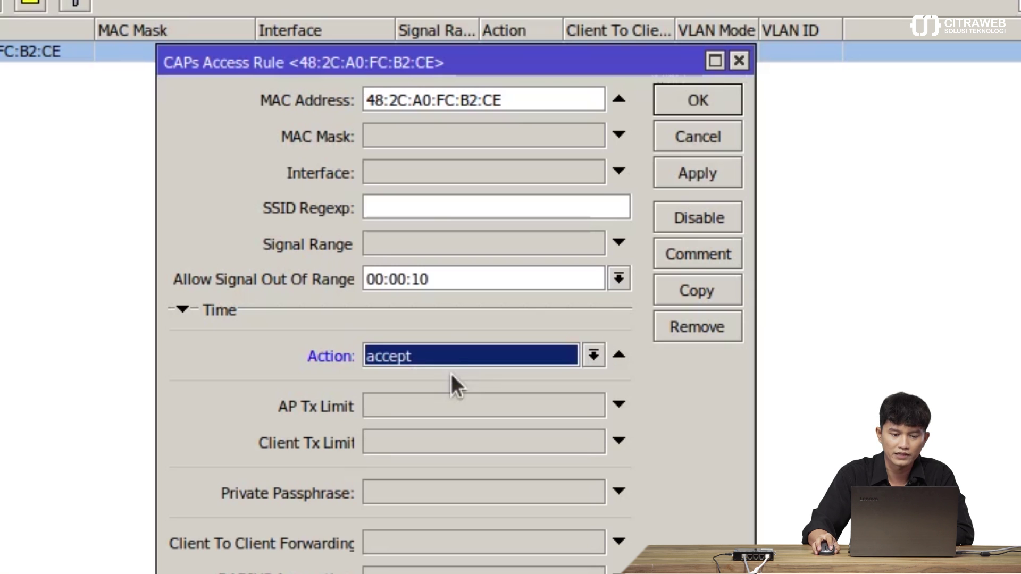
left_click(457, 352)
left_click(455, 405)
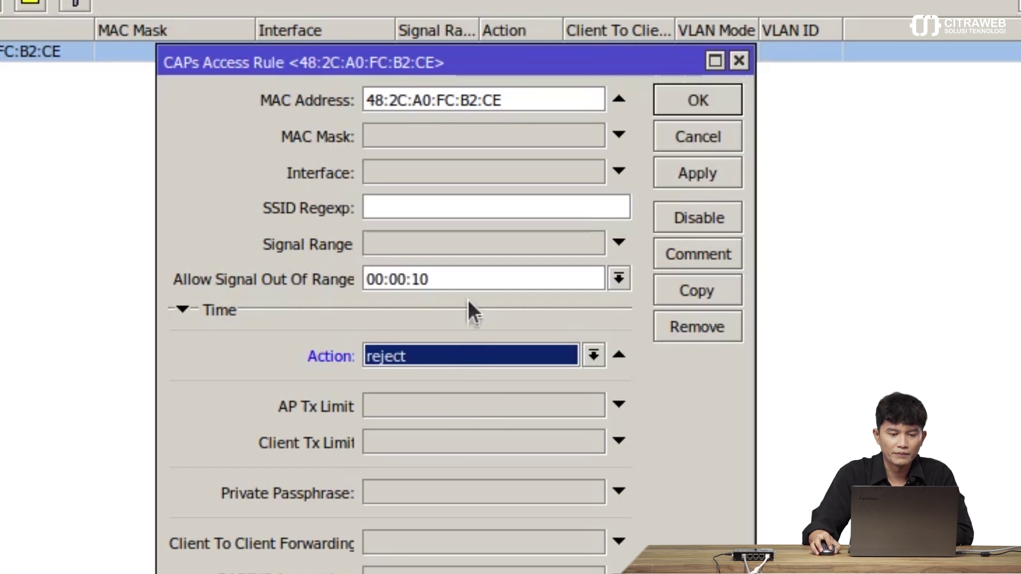
- Enable the access rule's interface, try MikroTik-2 and any, and set it to MikroTik-1
left_click(464, 167)
left_click(463, 167)
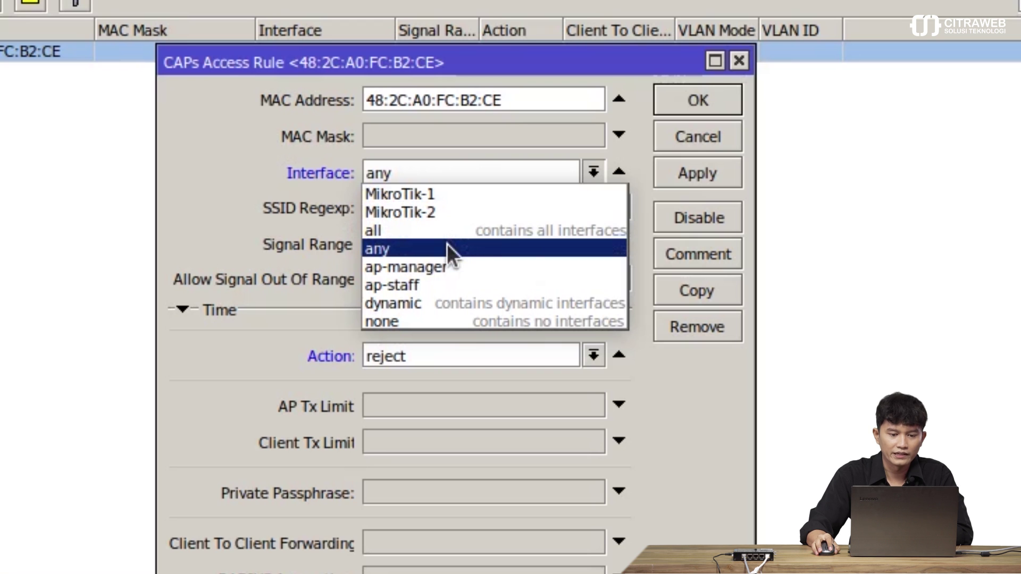
left_click(452, 211)
left_click(482, 172)
left_click(471, 192)
left_click(471, 173)
left_click(467, 195)
left_click(471, 175)
left_click(467, 205)
left_click(473, 169)
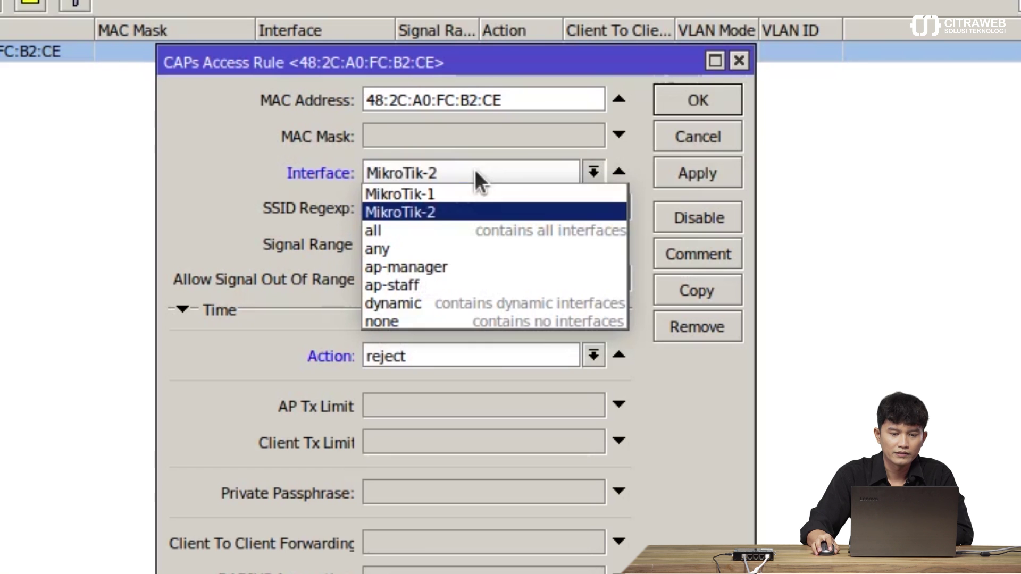
left_click(472, 194)
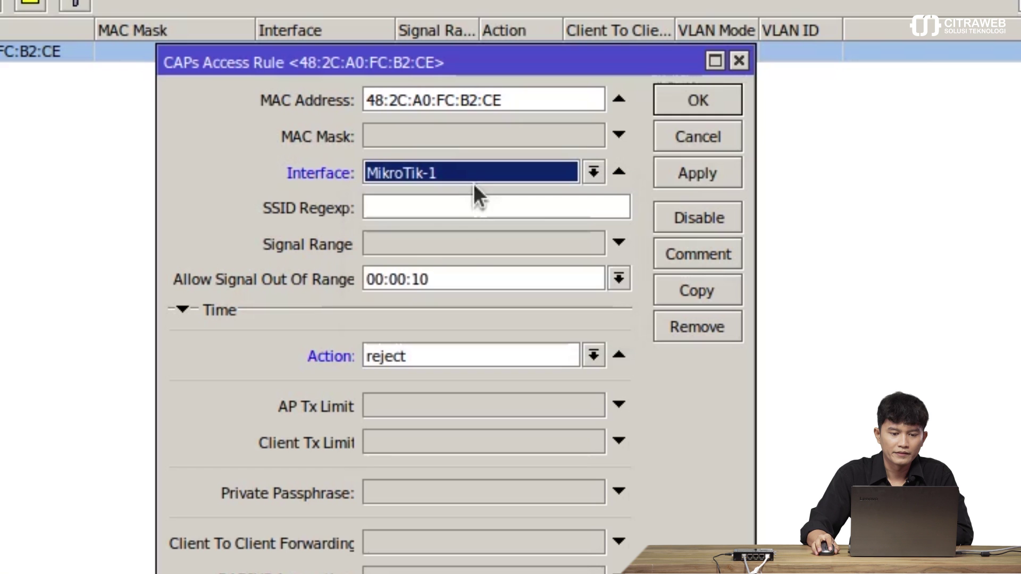
left_click(474, 177)
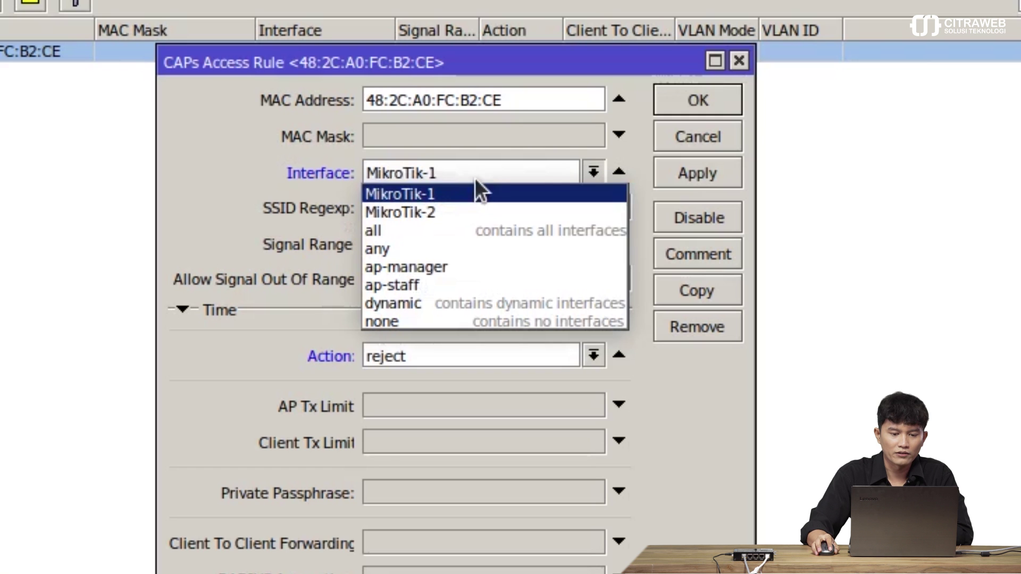
left_click(465, 249)
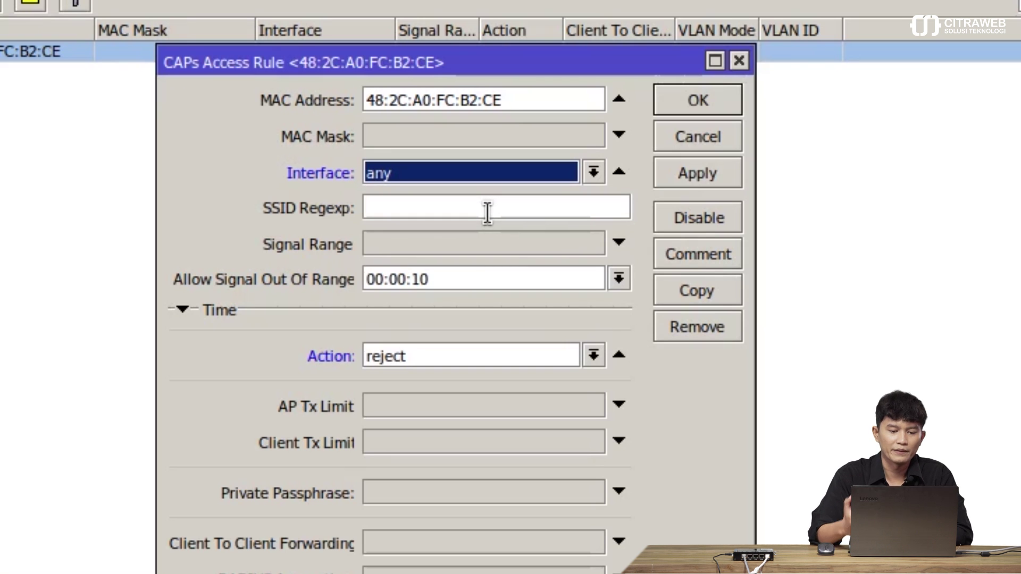
left_click(477, 169)
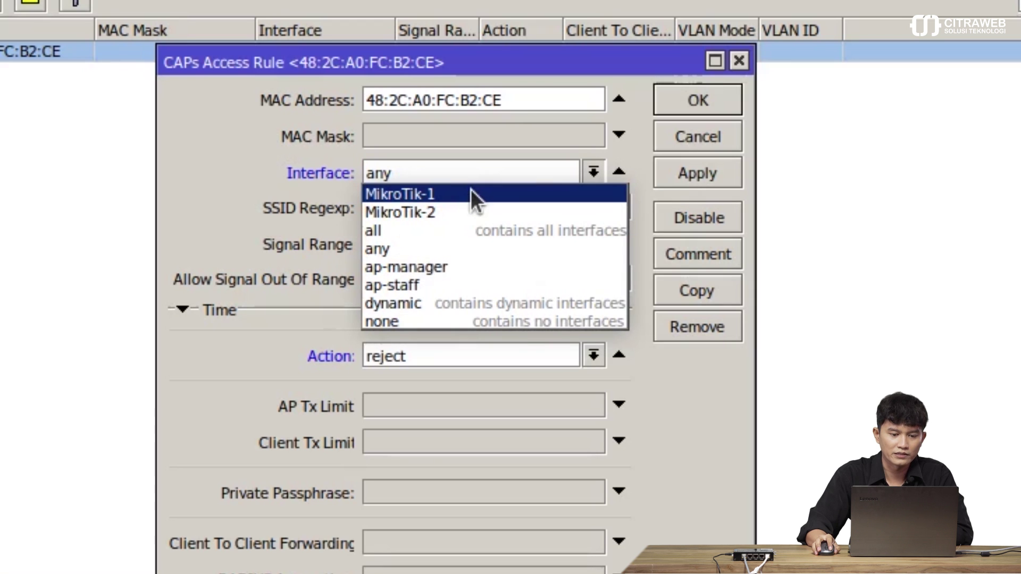
left_click(471, 192)
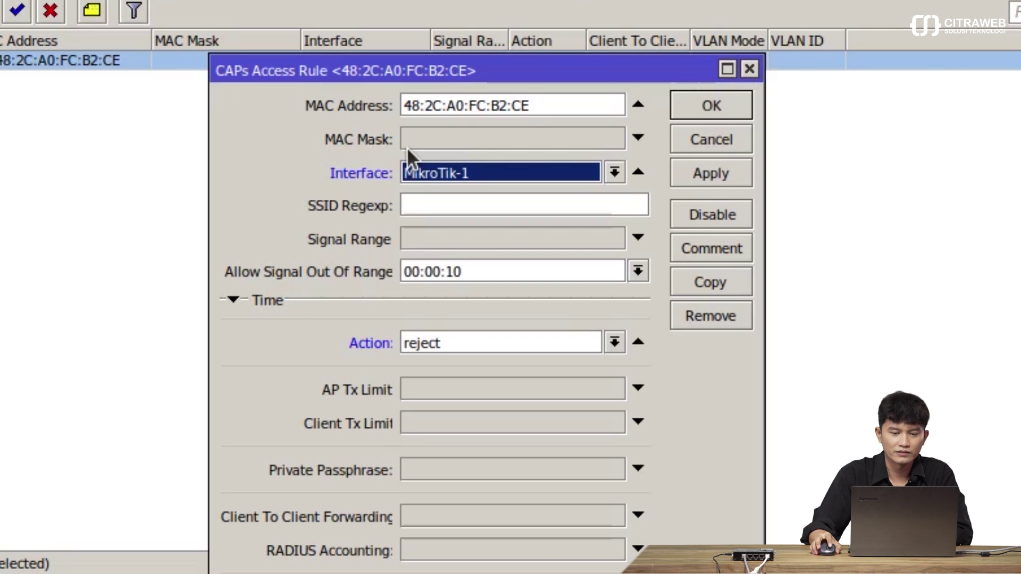
- Discard the access rule edits and remove the rule for 48:2C:A0:FC:B2:CE from the access list
left_click(693, 130)
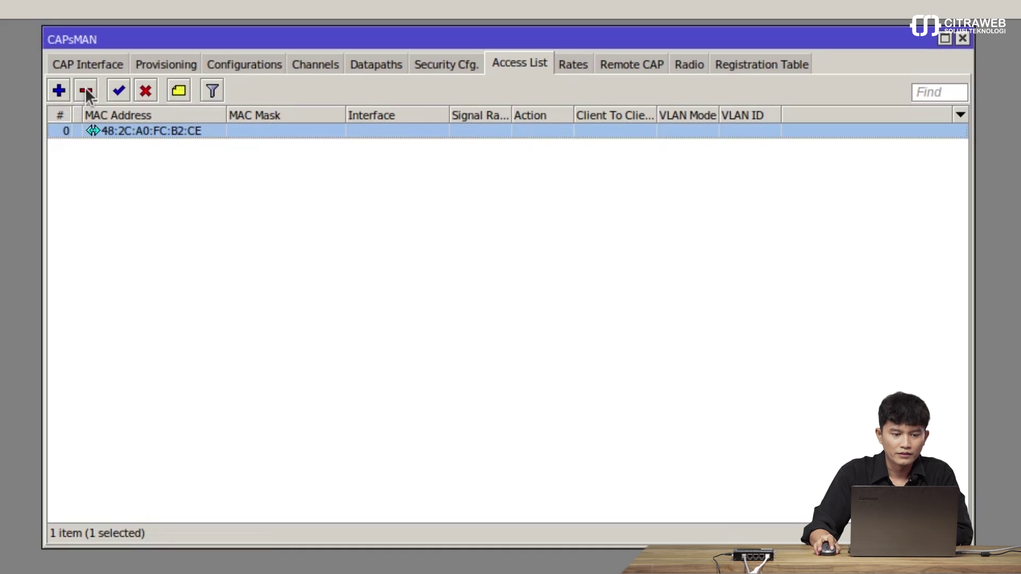
left_click(86, 90)
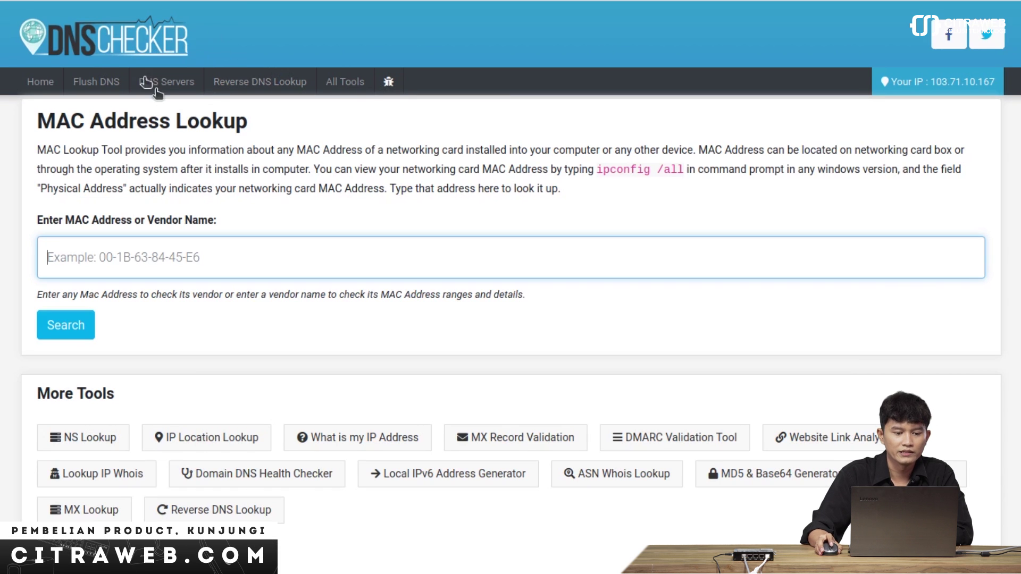
- On DNS Checker's MAC Address Lookup page, search for the vendor Routerboard
left_click(237, 246)
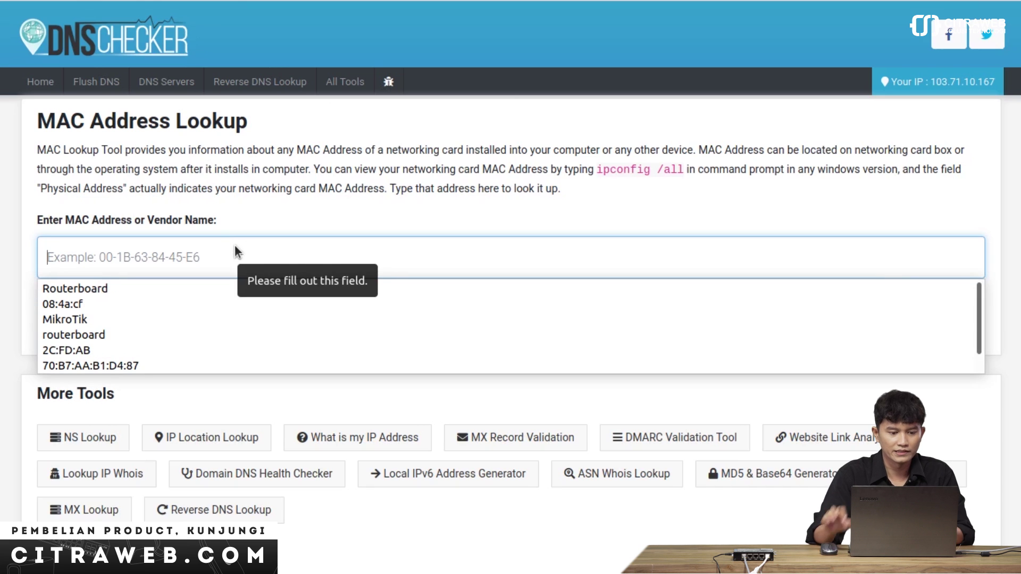
type("R")
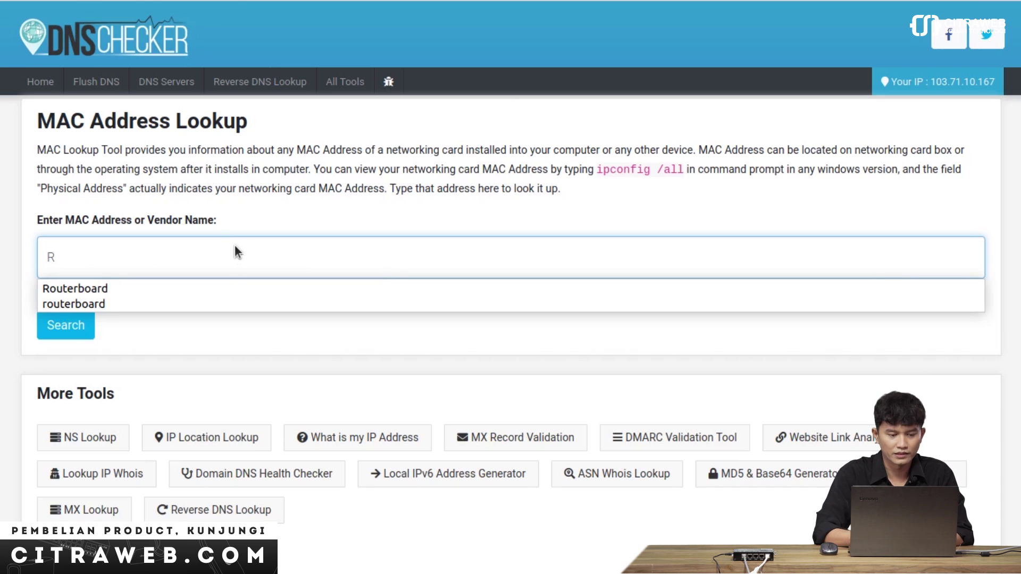
type("outerb")
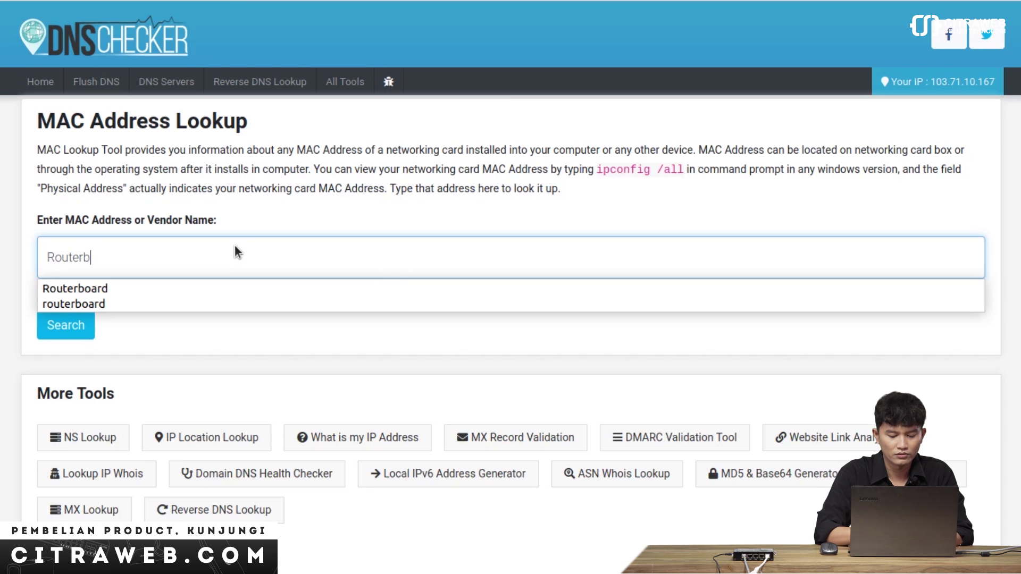
type("oard")
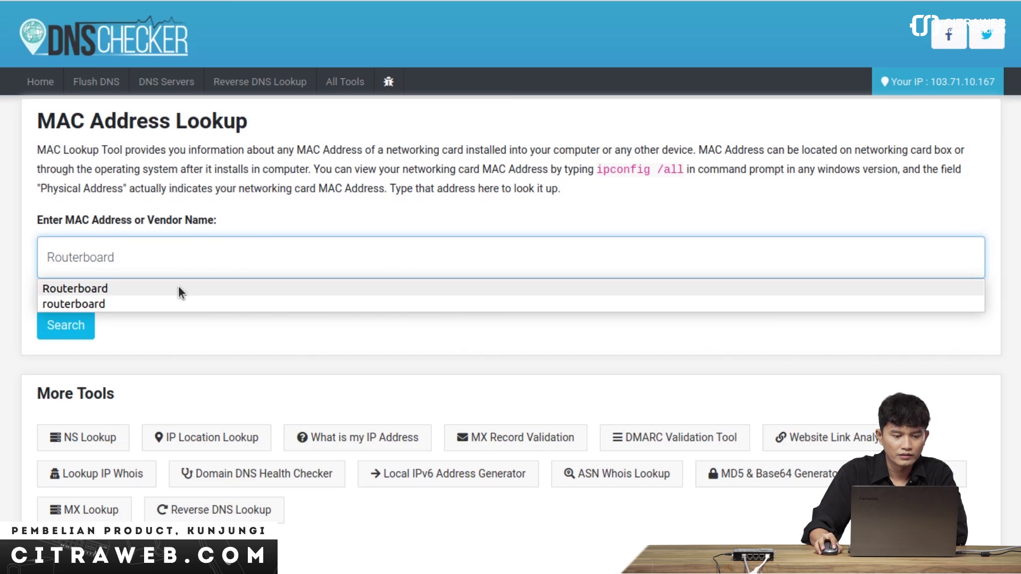
left_click(178, 288)
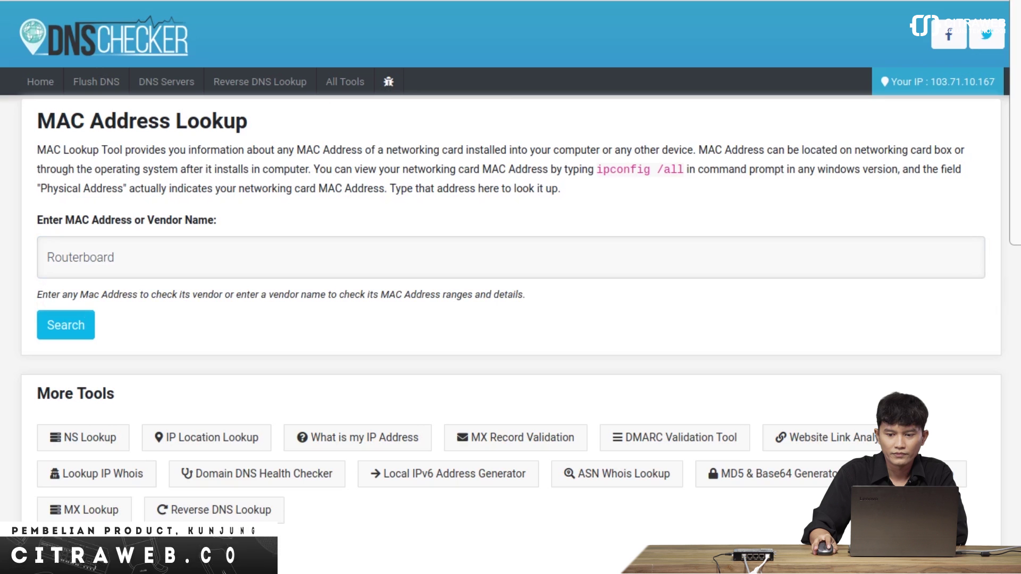
left_click(80, 333)
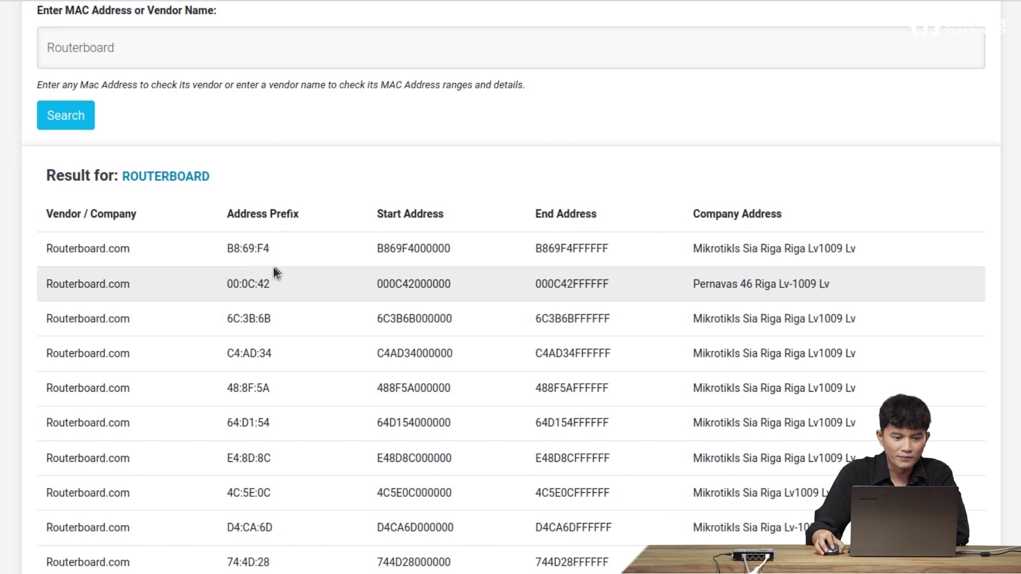
- Copy the address prefix B8:69:F4 from the Routerboard.com lookup results
scroll(280, 247, "down", 2)
scroll(280, 249, "down", 2)
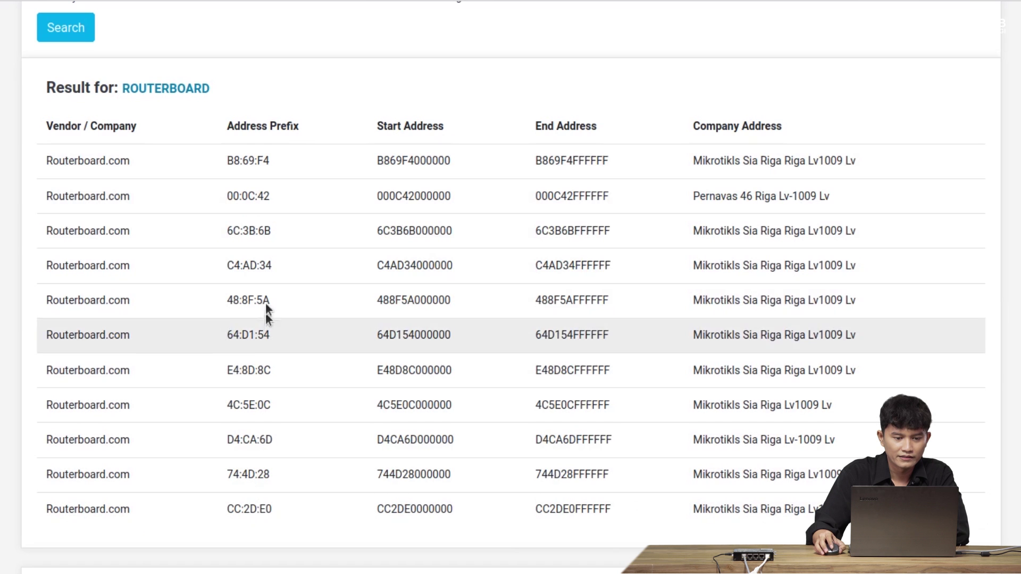
left_click_drag(270, 161, 225, 162)
right_click(246, 161)
left_click(266, 171)
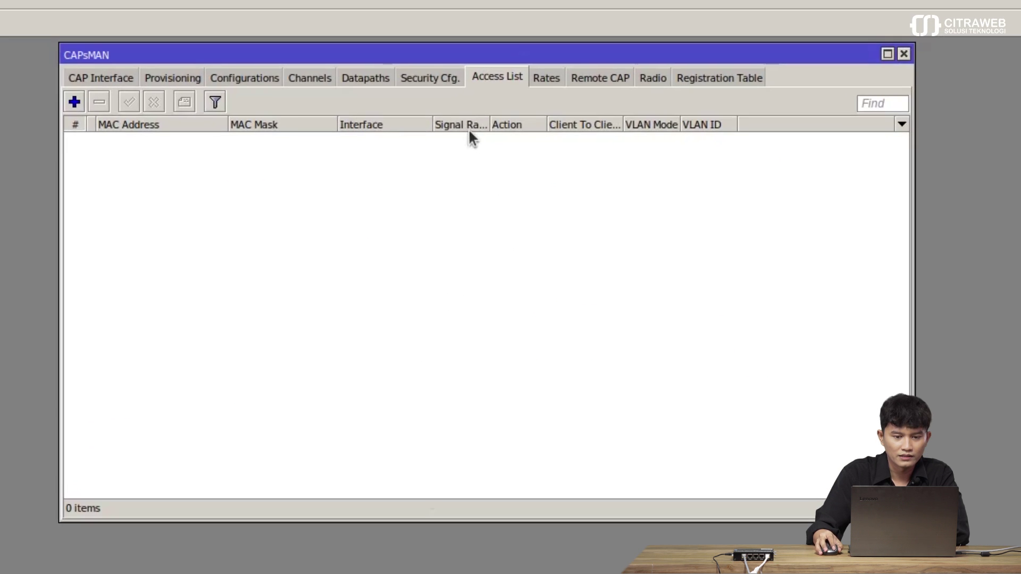
- Back in CAPsMAN, start a new access rule with the MAC address b8:69:f4:00:00:00, pasting the copied prefix
left_click(78, 103)
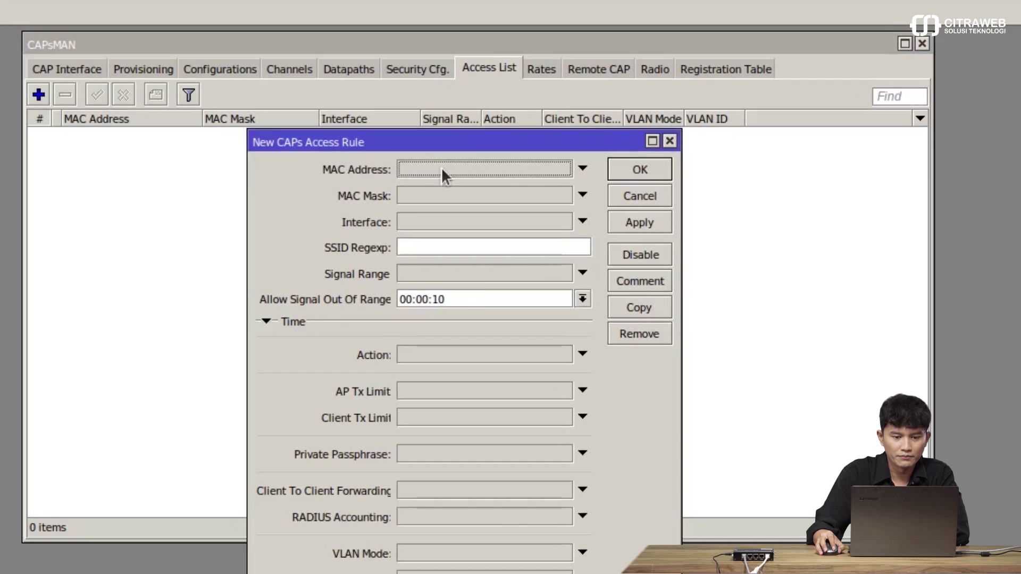
left_click(441, 172)
right_click(481, 153)
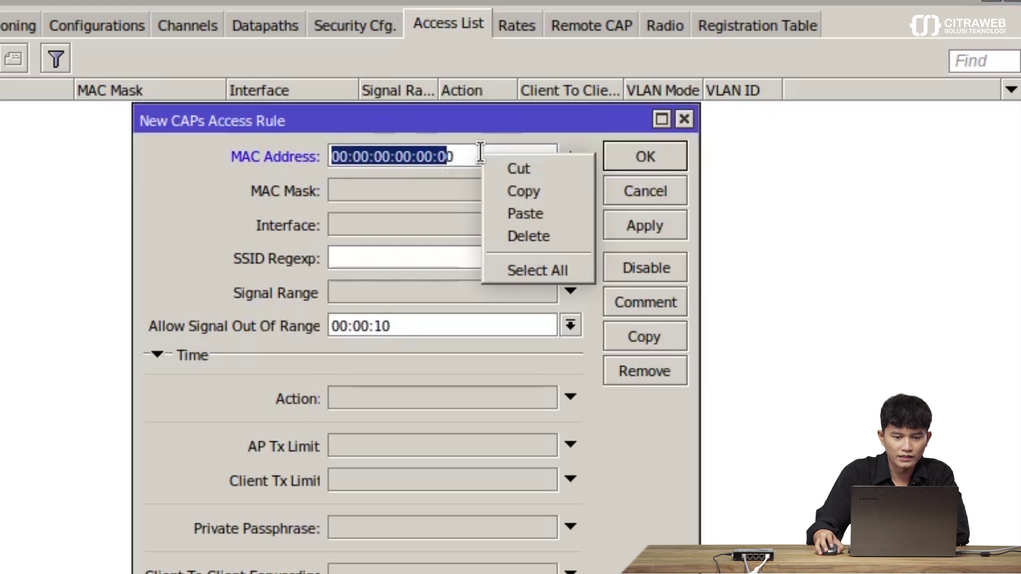
left_click(498, 212)
type(":69:f4:")
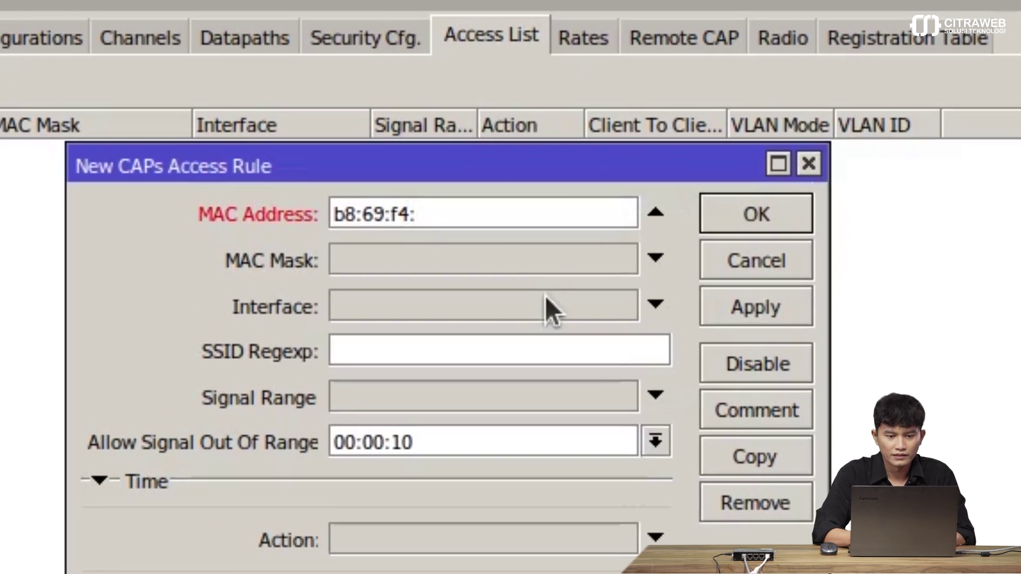
type("00")
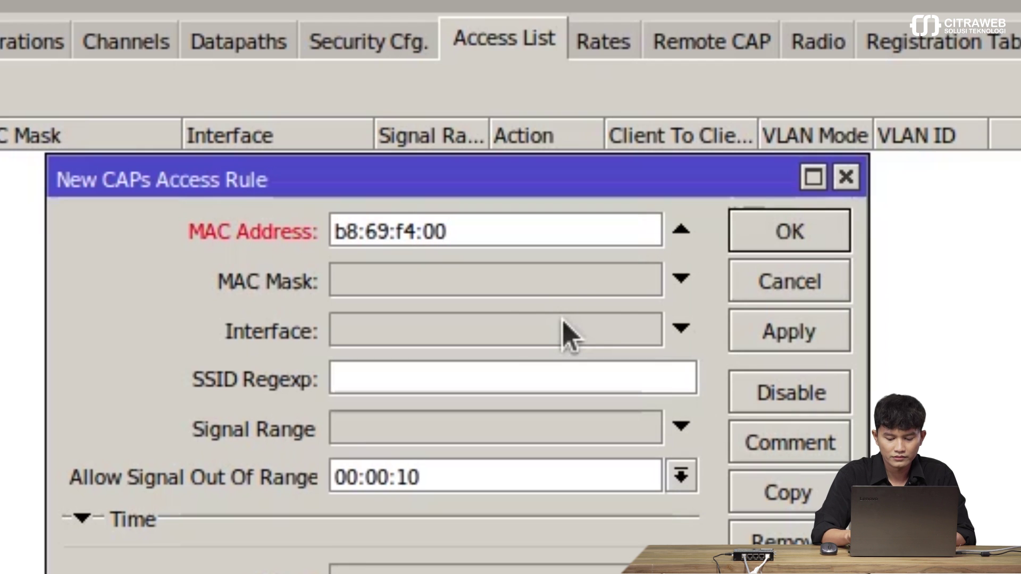
type(":00:00")
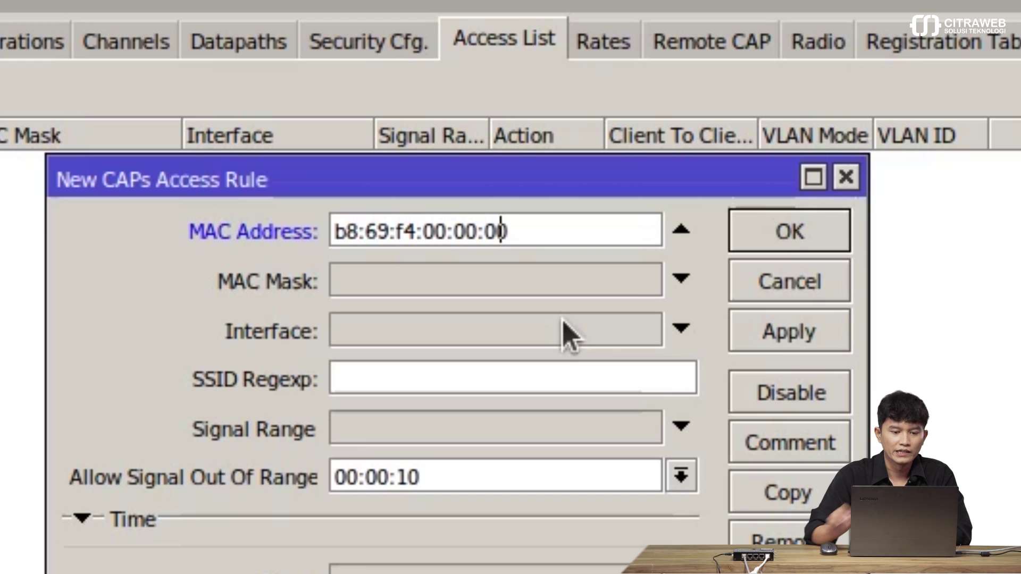
- Set the new access rule's MAC mask to FF:FF:FF:00:00:00 and save the rule
left_click(497, 282)
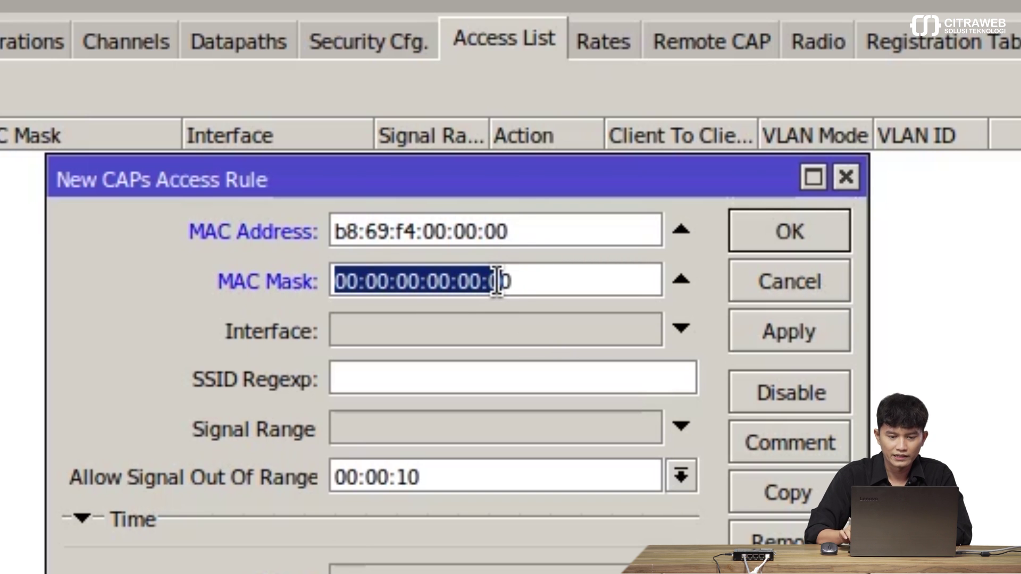
left_click(497, 282)
key("Left")
key("Left")
key("Left")
key("Left")
key("Left")
key("Left")
key("Left")
key("Left")
key("Left")
key("Left")
key("Left")
key("Left")
key("Left")
key("Left")
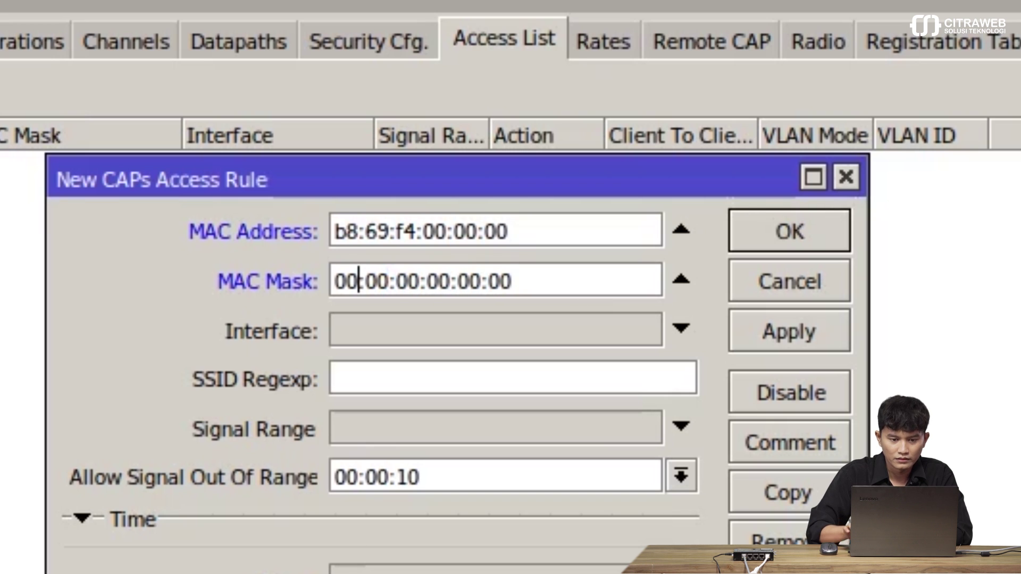
key("BackSpace")
key("BackSpace")
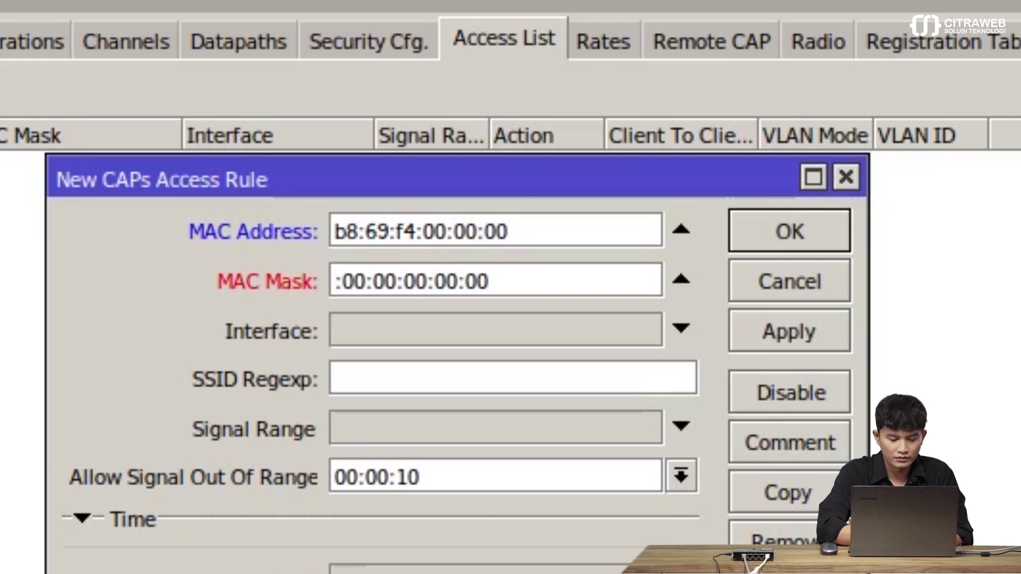
type("FF")
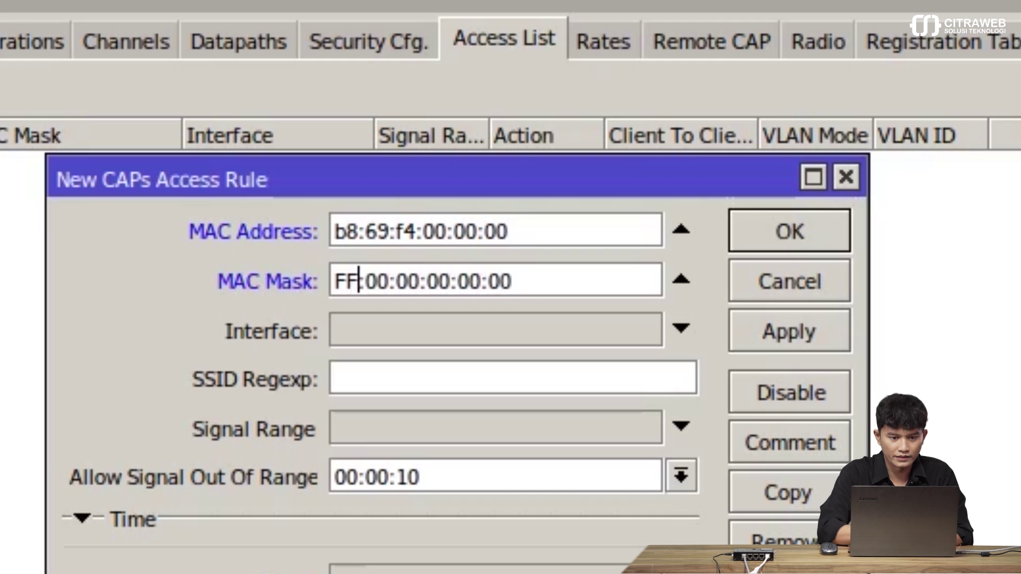
key("Right")
key("Right")
key("Right")
key("BackSpace")
key("BackSpace")
type("FF")
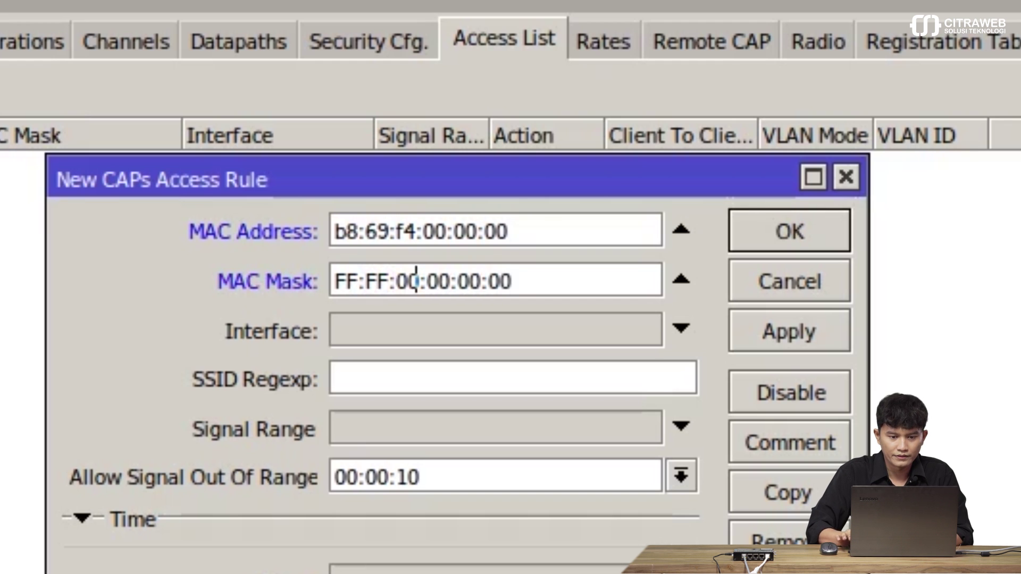
key("BackSpace")
key("BackSpace")
type("FF:")
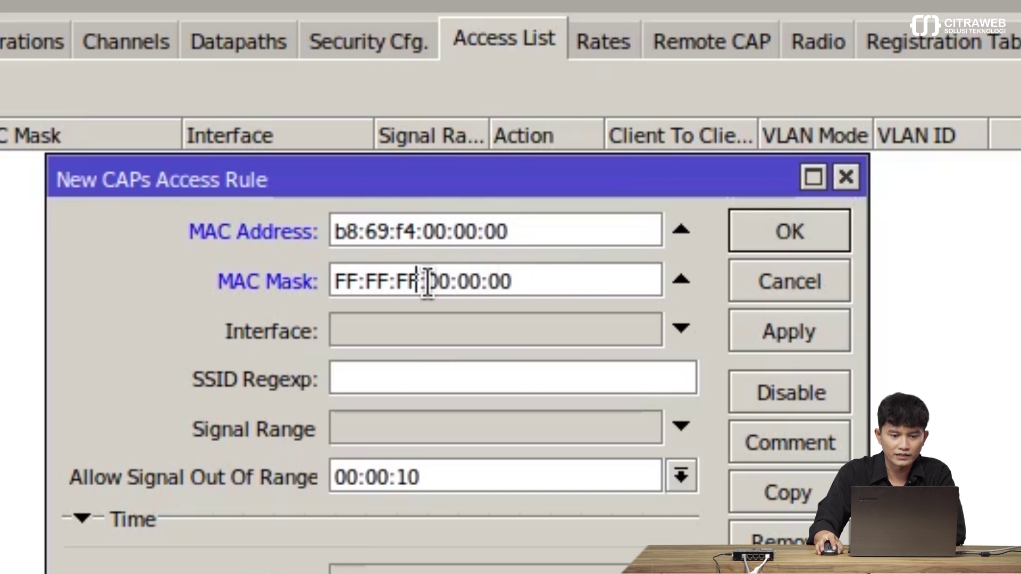
left_click_drag(430, 229, 422, 228)
left_click(415, 226)
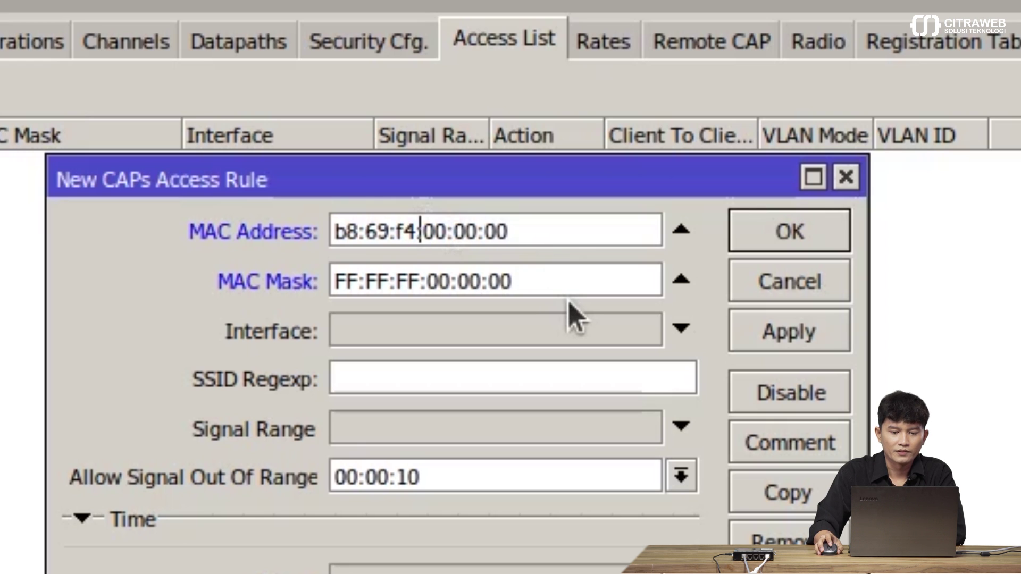
left_click(786, 325)
left_click(786, 251)
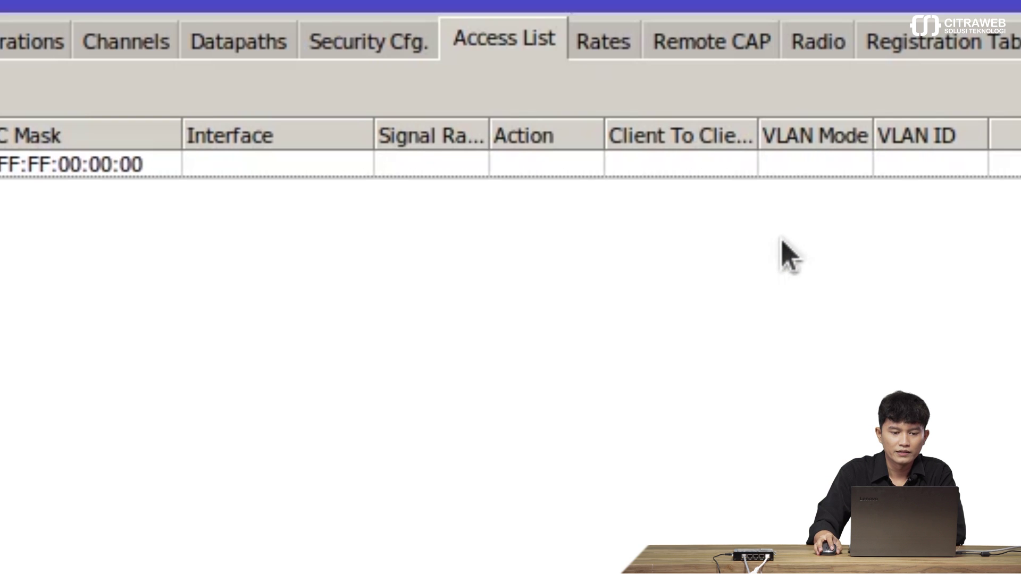
- Open the B8:69:F4:00:00:00 access rule and copy the address prefix 00:0C:42 from the Routerboard.com results on the DNS Checker page
double_click(319, 245)
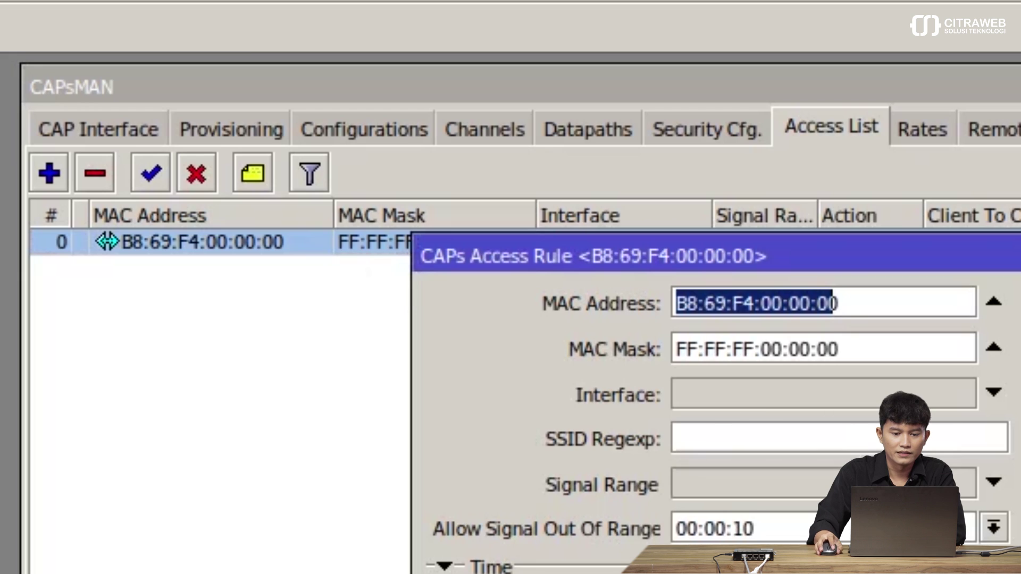
left_click(739, 264)
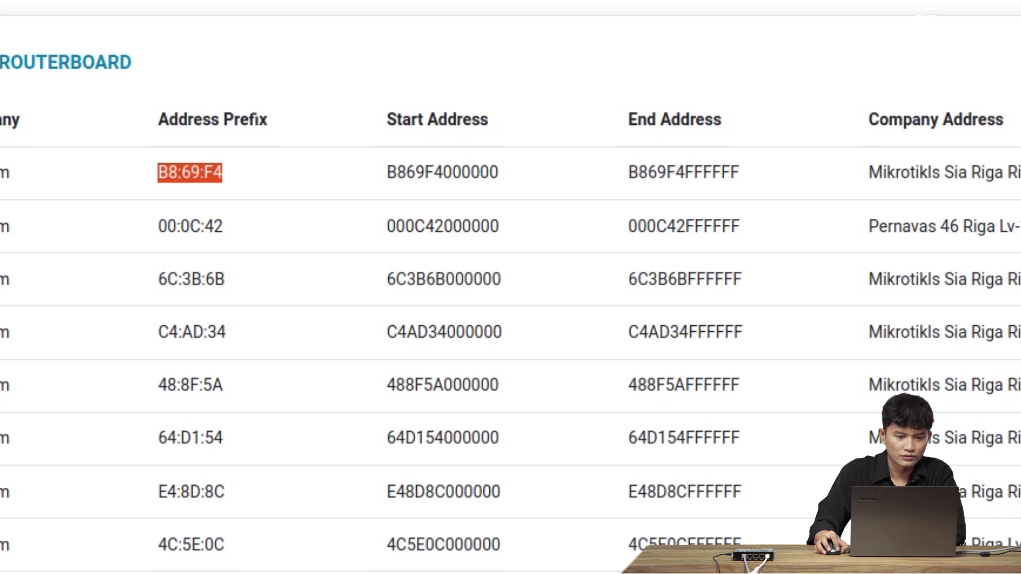
left_click_drag(372, 226, 302, 213)
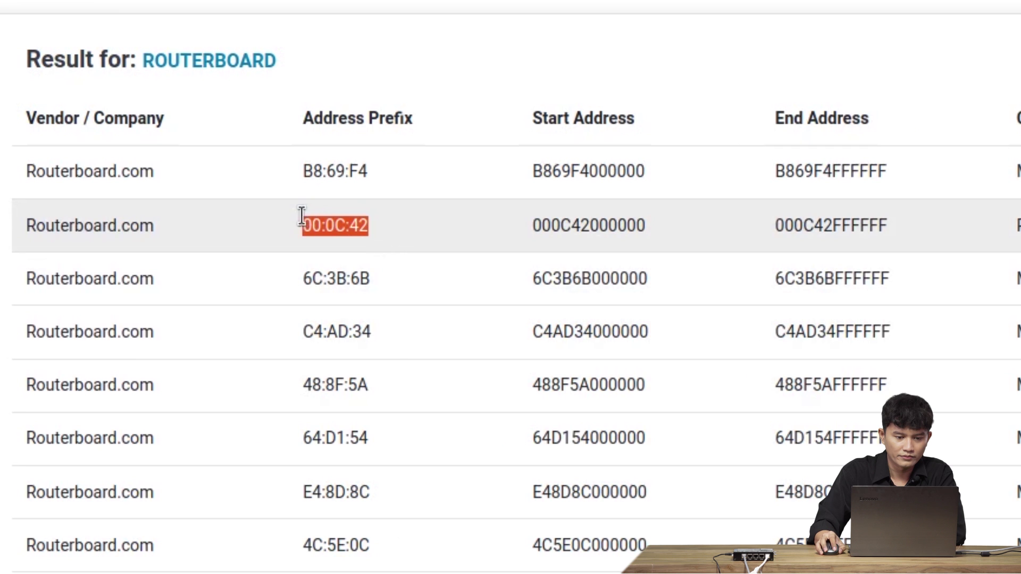
right_click(343, 228)
left_click(394, 244)
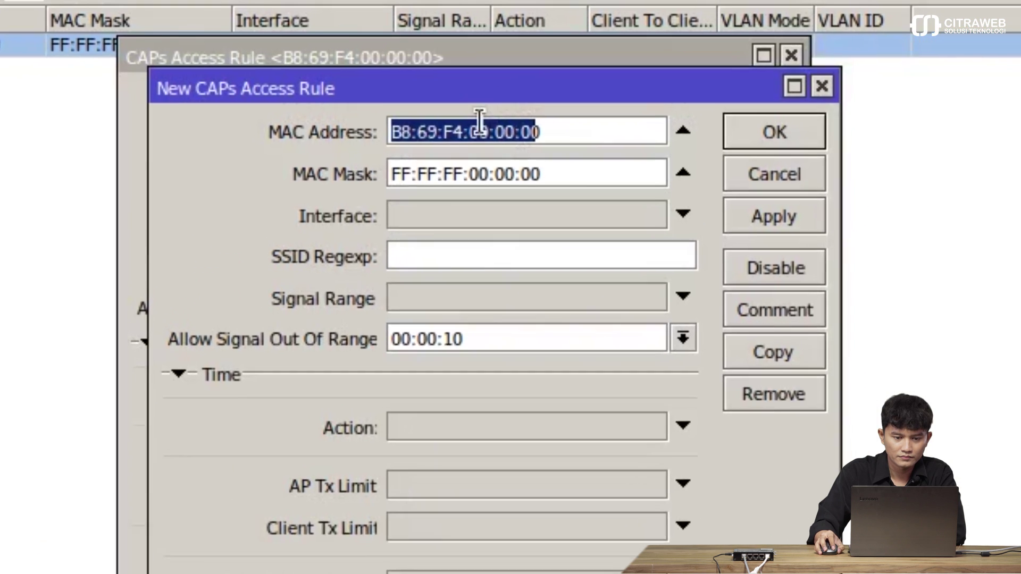
- In the duplicate of the B8:69:F4 rule, set the MAC address to 00:0c:42:00:00:00 with the copied prefix, and save both rules
left_click(640, 86)
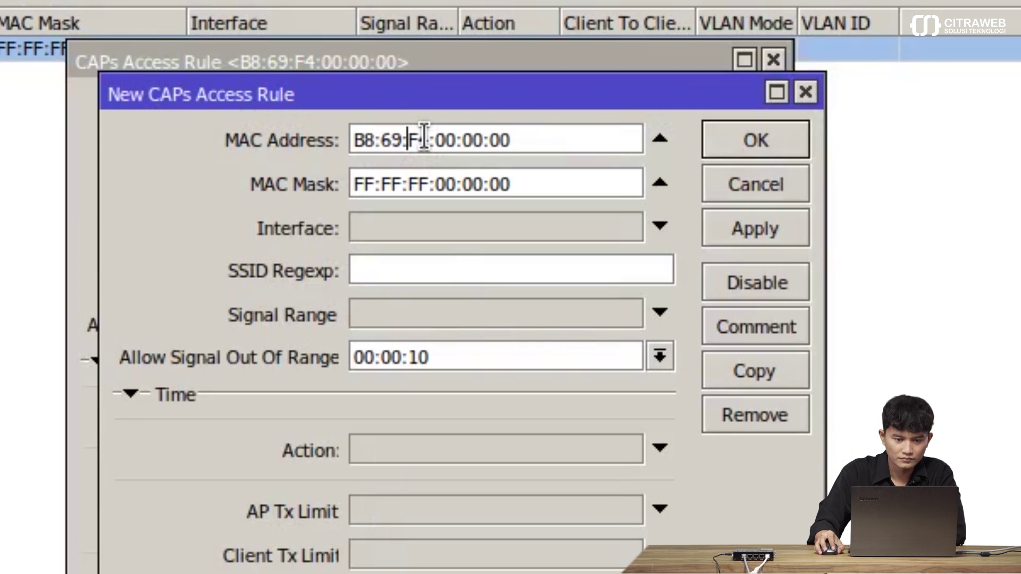
left_click_drag(432, 139, 315, 155)
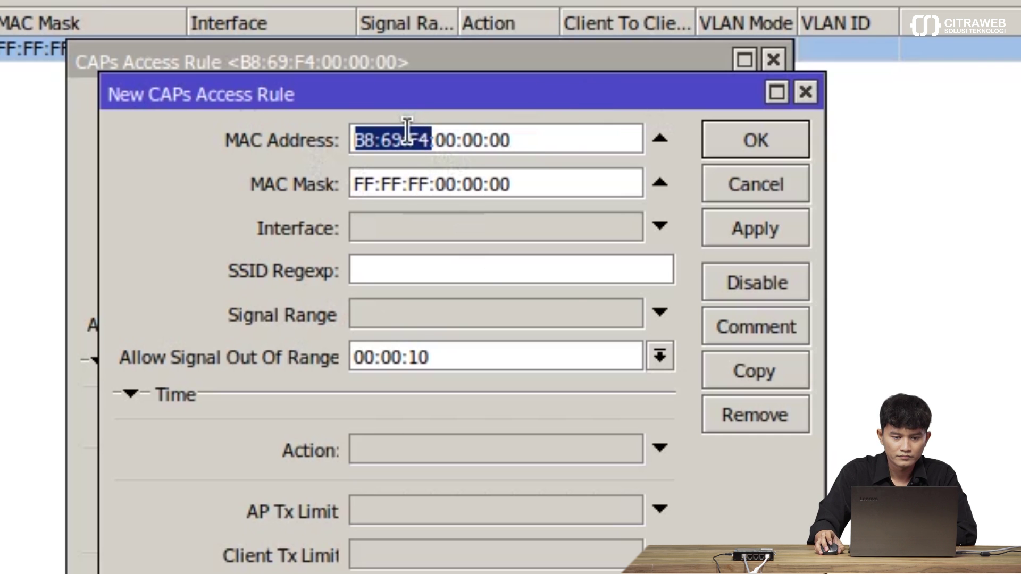
right_click(417, 142)
left_click(466, 213)
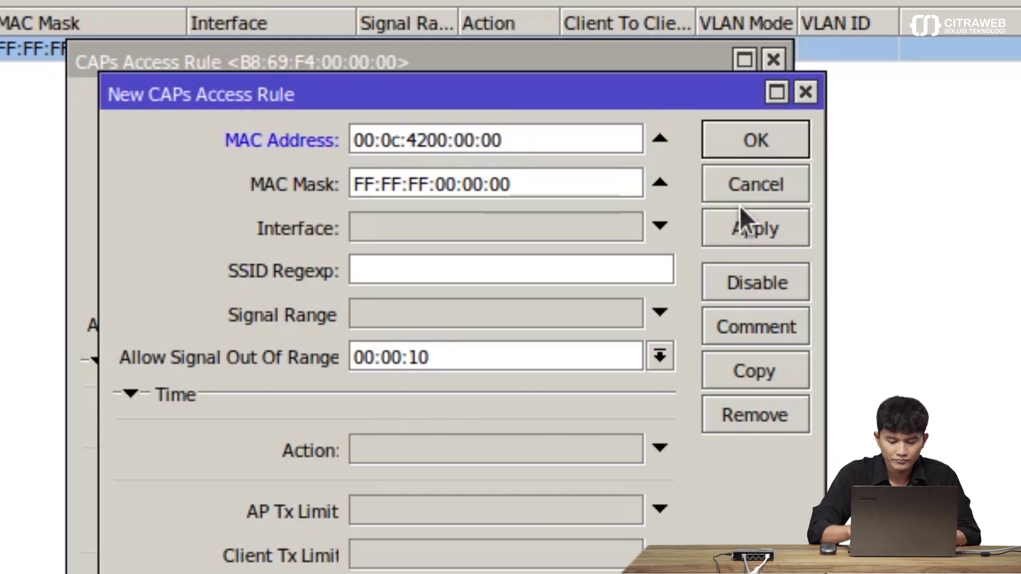
left_click(741, 228)
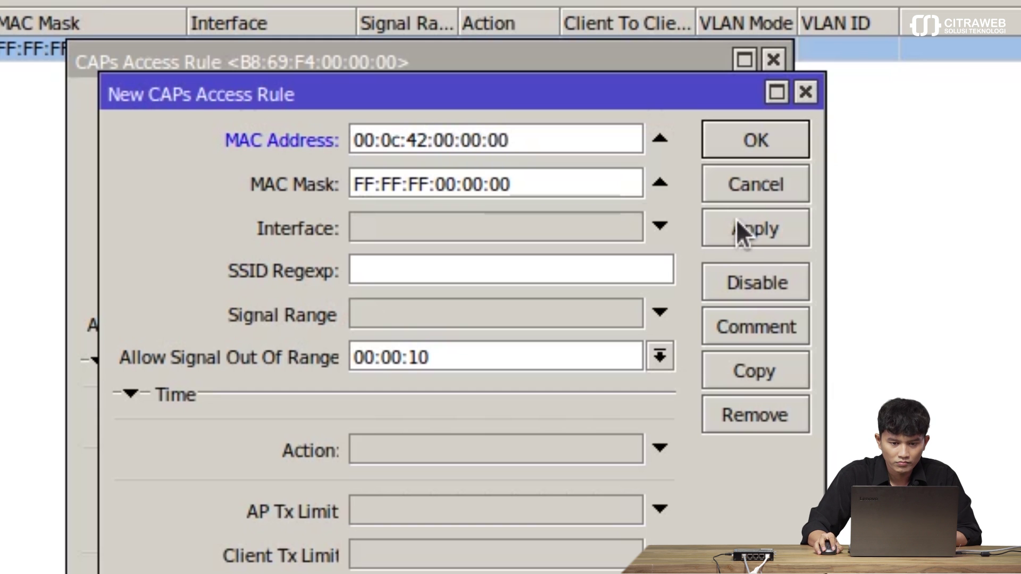
left_click(765, 152)
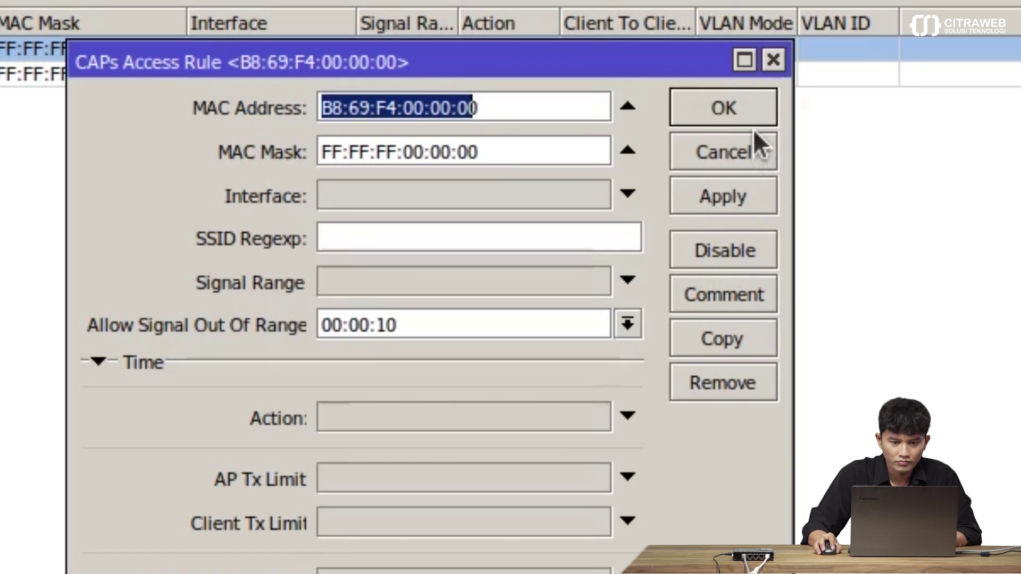
left_click(747, 117)
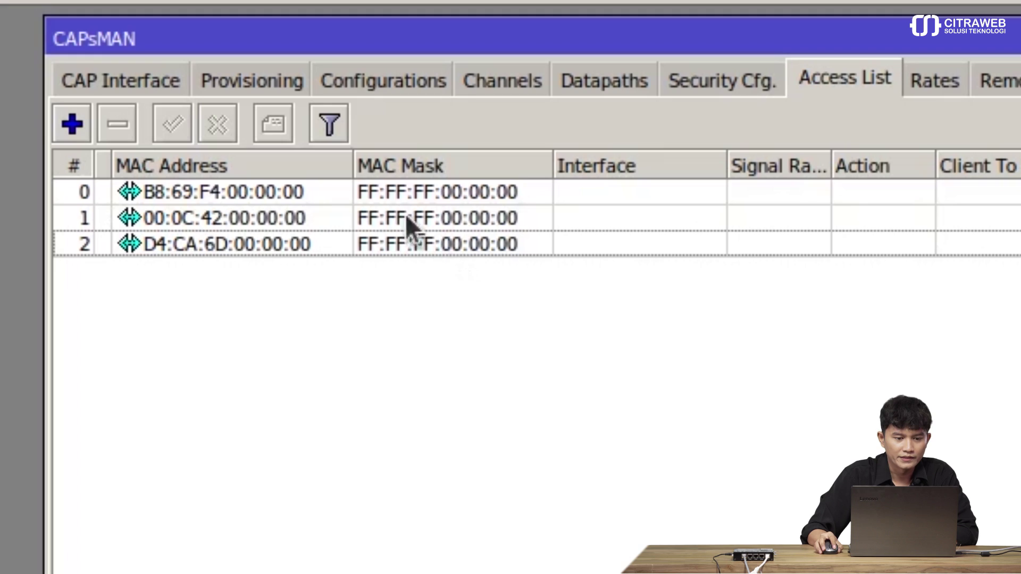
- Add the comment Routerboard to the access rule for B8:69:F4:00:00:00
left_click(387, 186)
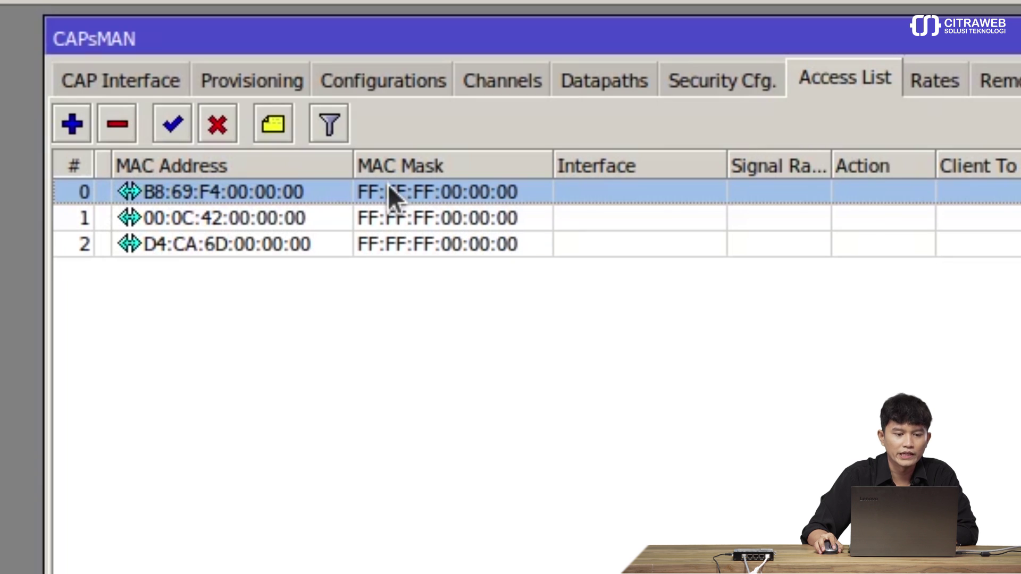
left_click(273, 124)
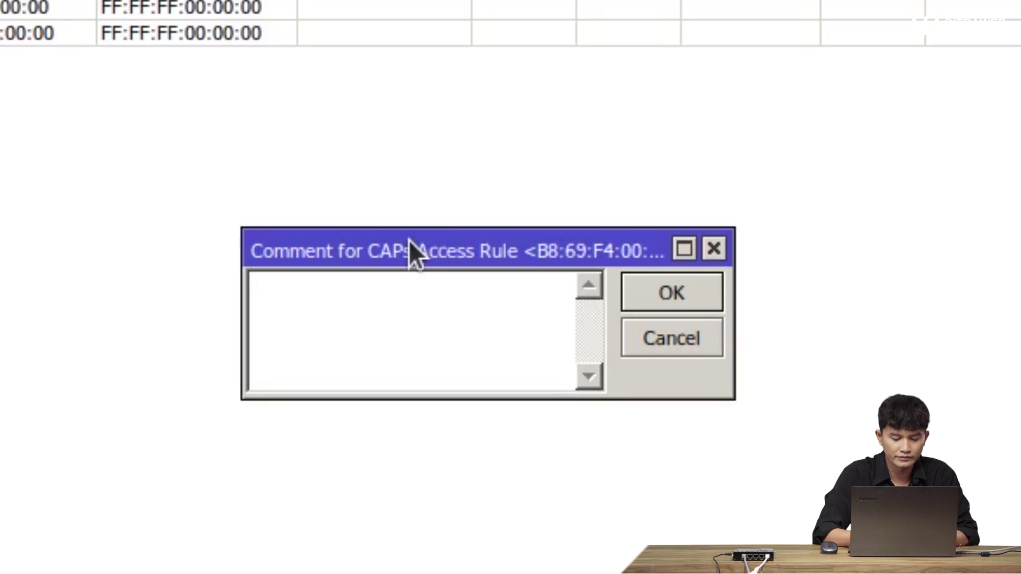
type("Routerboard")
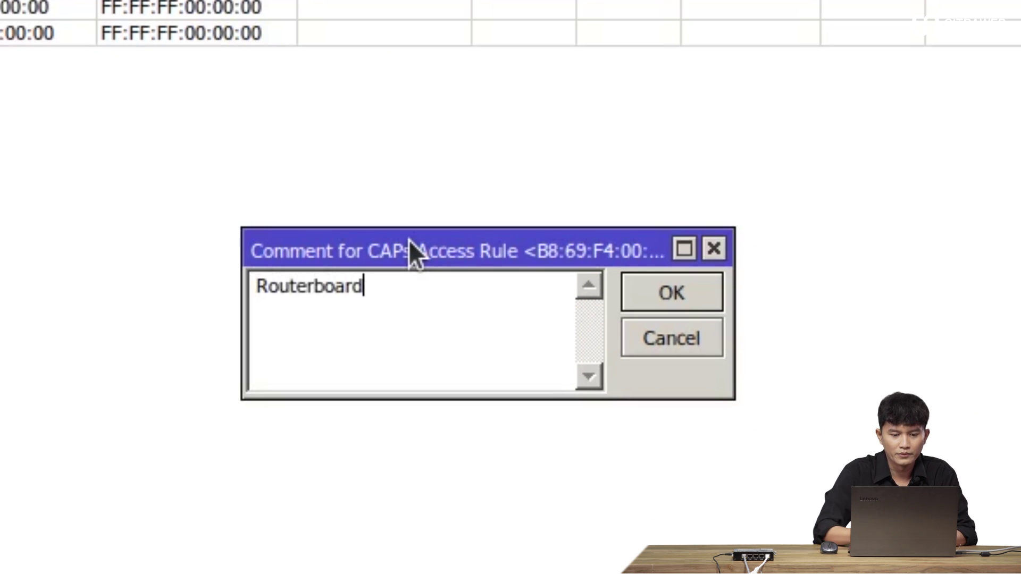
left_click(707, 307)
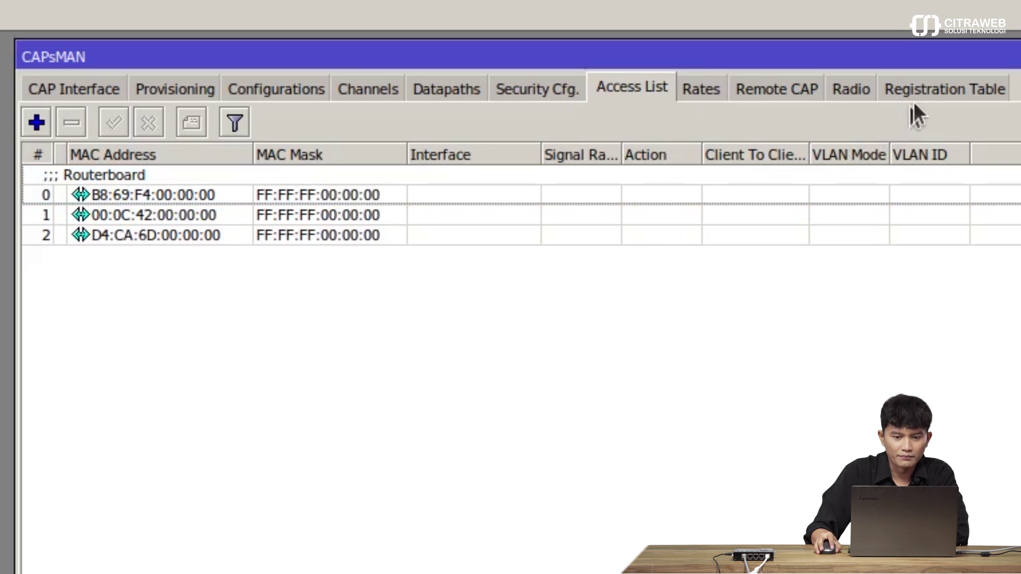
- Examine the MAC addresses of the wireless clients connected to Tamu-Test in the CAPsMAN registration table
left_click(932, 88)
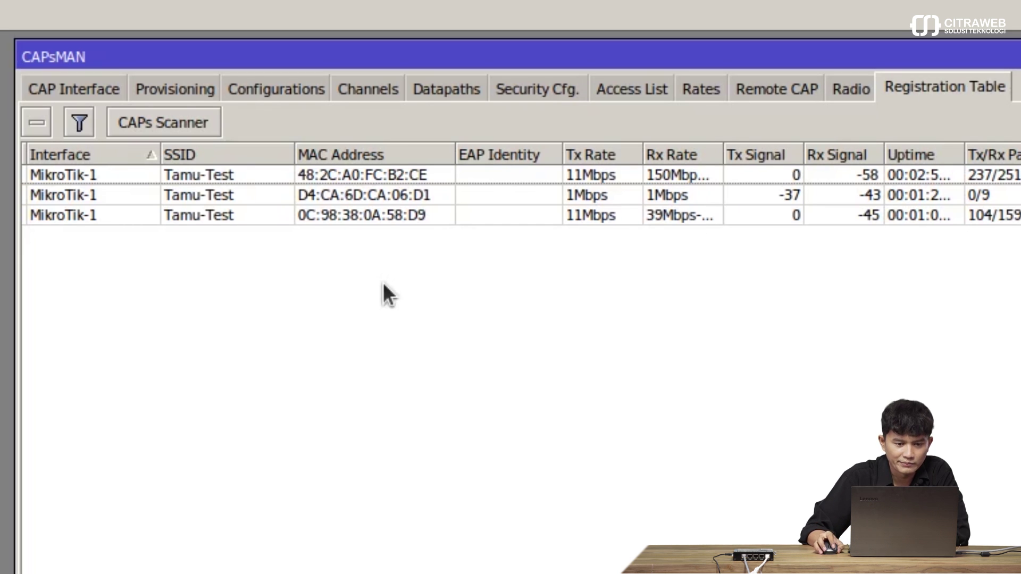
left_click(414, 193)
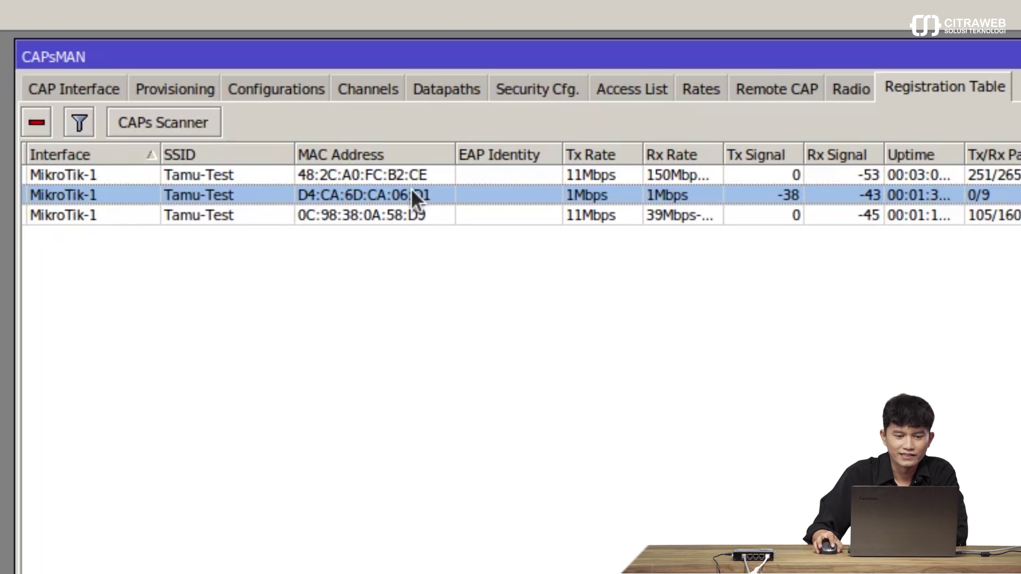
left_click(420, 175)
left_click(415, 217)
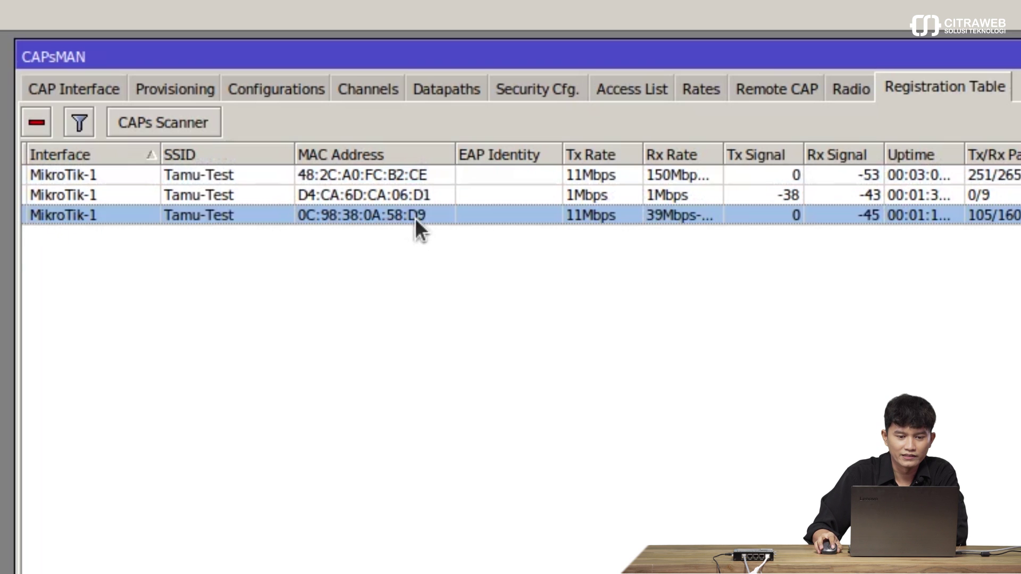
left_click(419, 196)
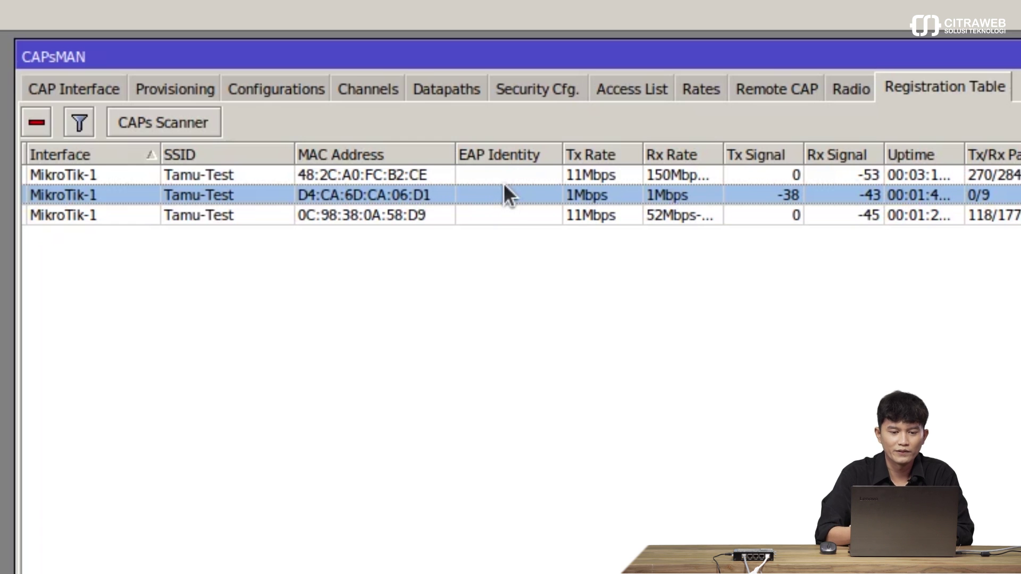
- Set the action of the B8:69:F4:00:00:00 access rule to accept and save it
left_click(626, 87)
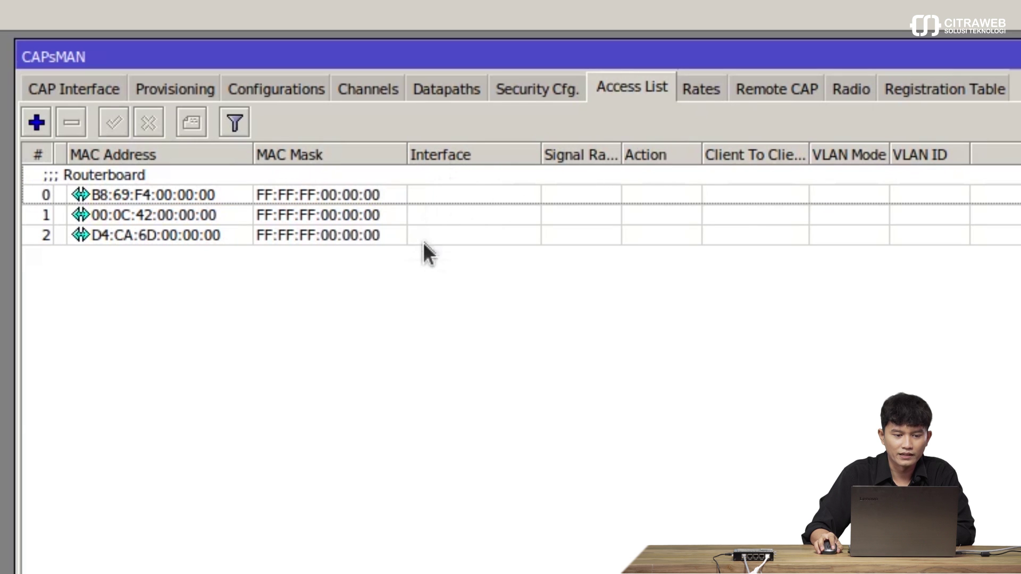
double_click(388, 195)
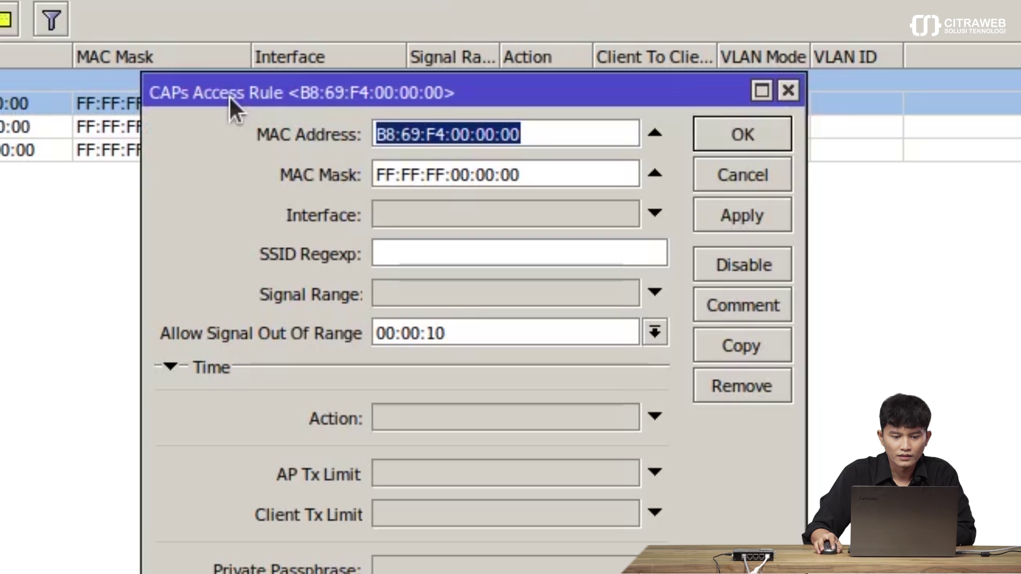
left_click(542, 414)
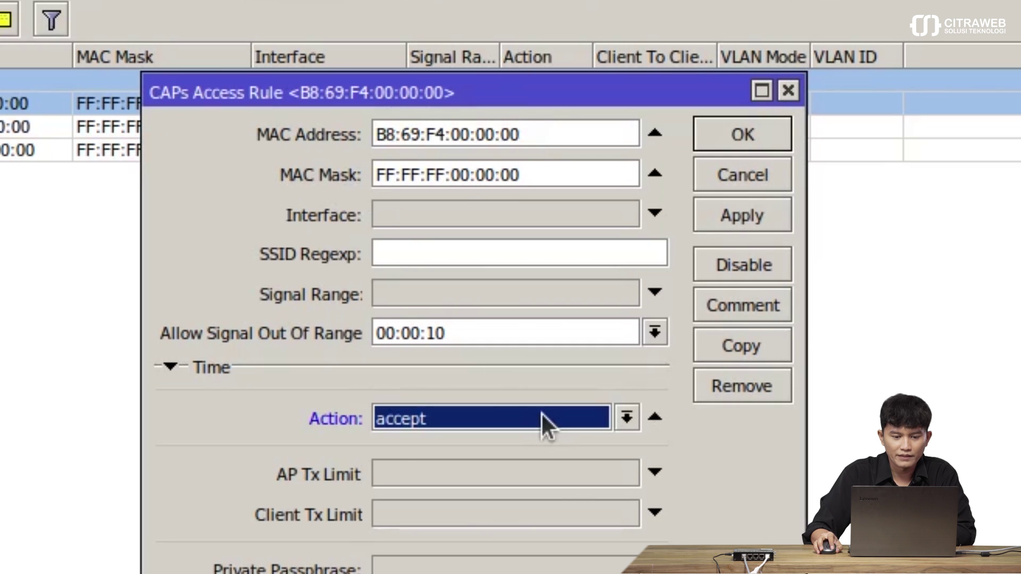
left_click(541, 415)
left_click(535, 439)
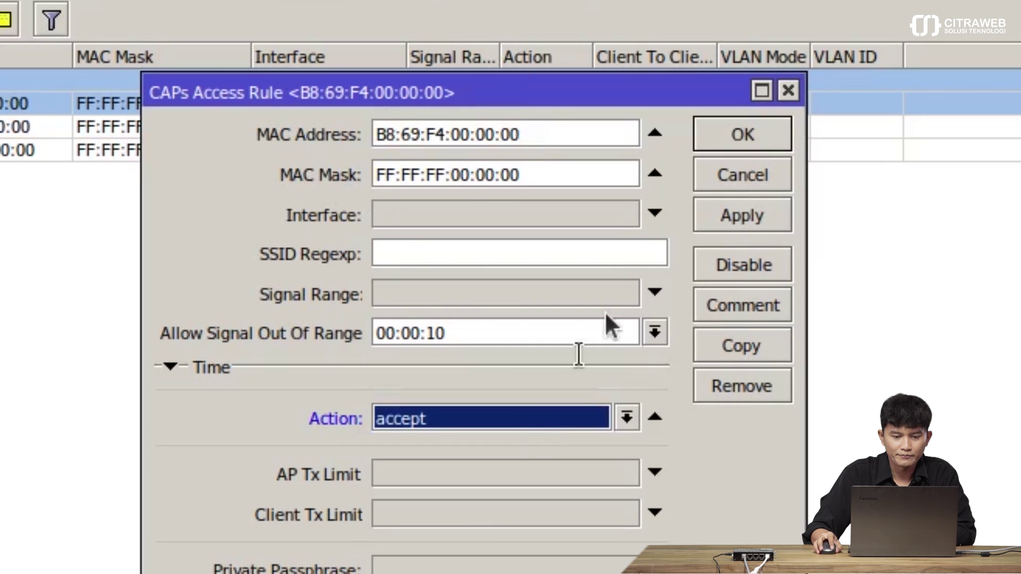
left_click(730, 140)
- Set the action of the 00:0C:42:00:00:00 access rule to accept and save it
double_click(546, 127)
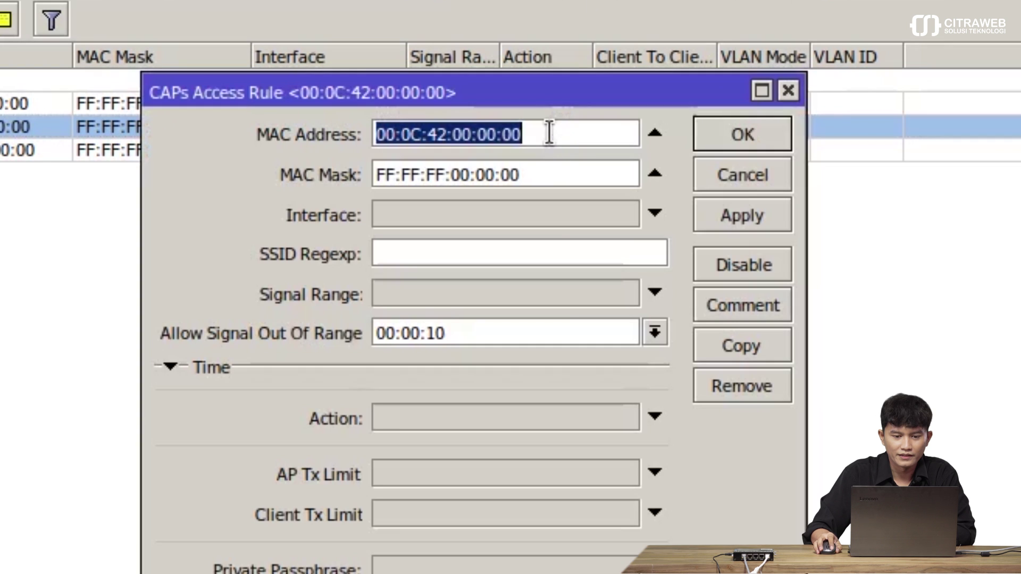
left_click(553, 420)
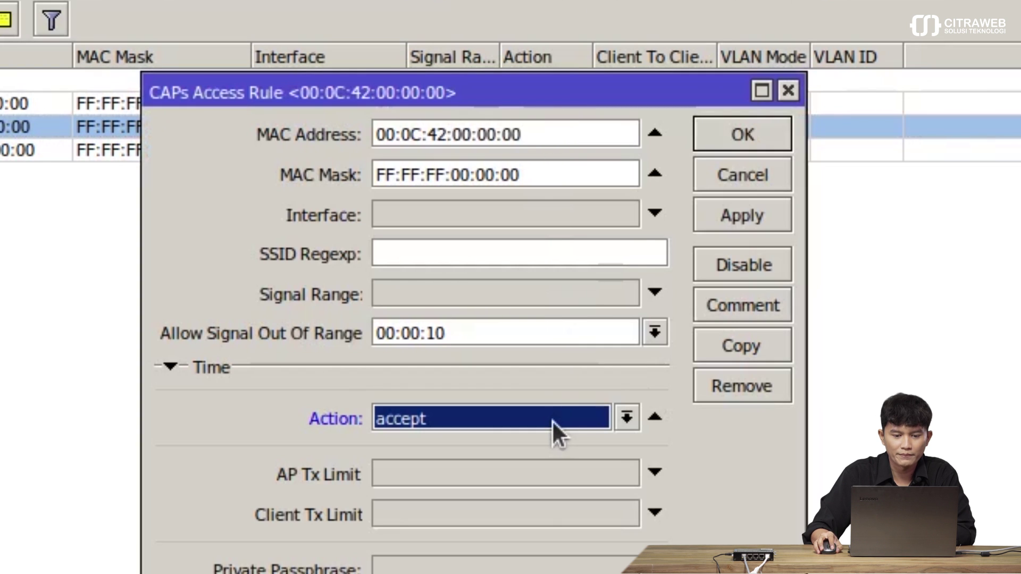
left_click(708, 136)
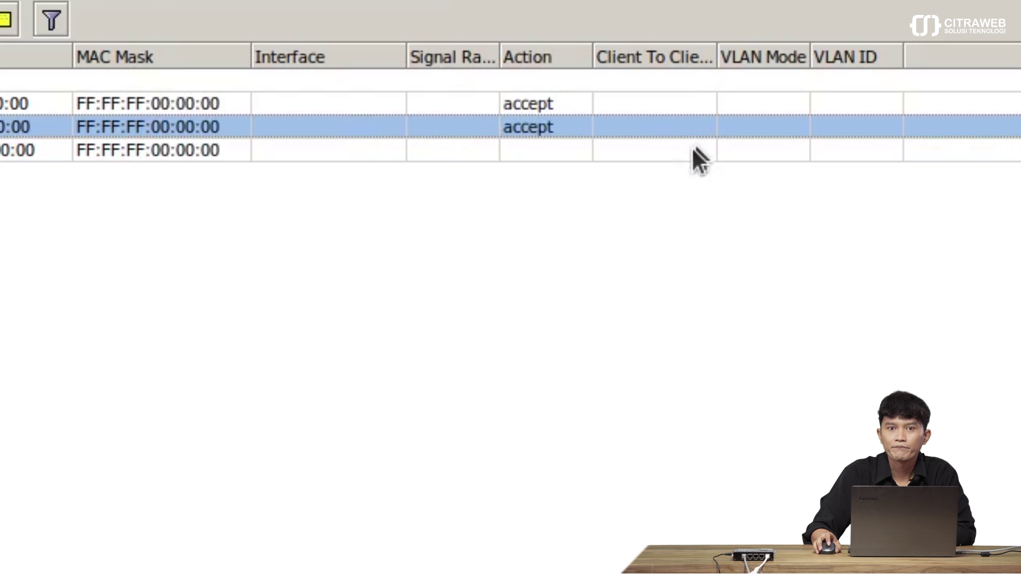
- Set the action of the D4:CA:6D:00:00:00 access rule to accept and save it
double_click(570, 150)
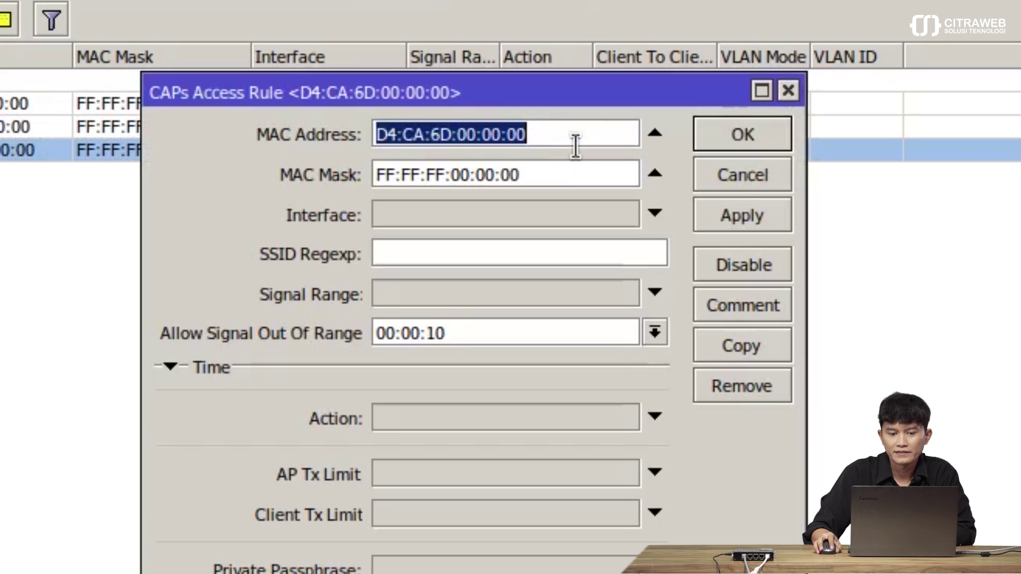
left_click(586, 416)
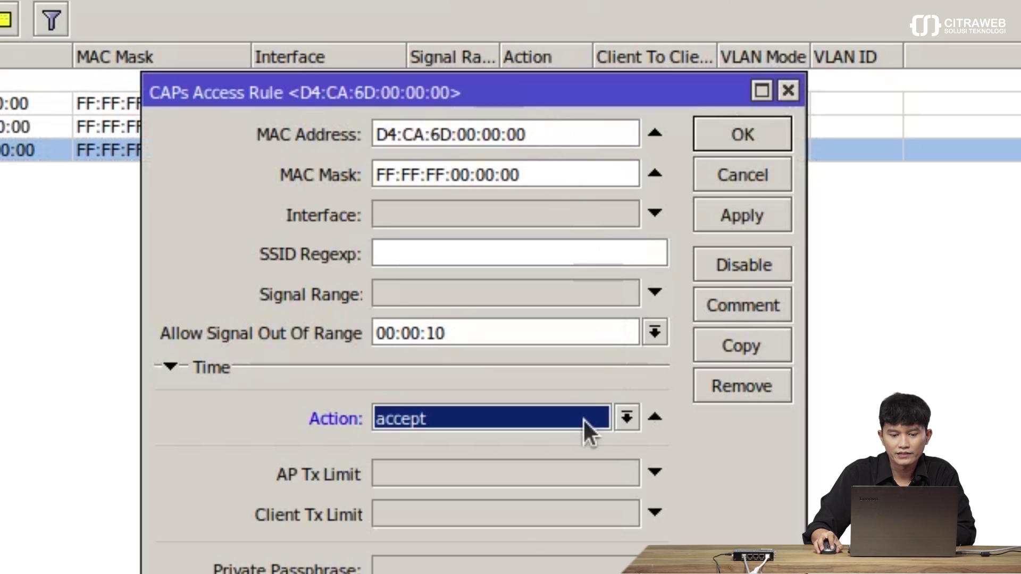
left_click(707, 144)
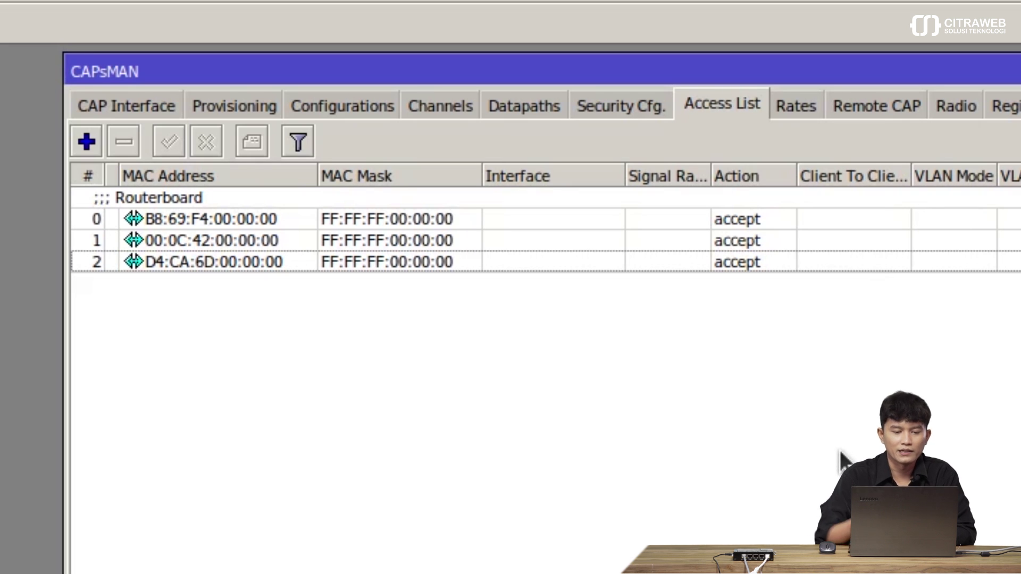
- Add a new access rule with the action reject, leaving the MAC address and MAC mask empty
left_click(87, 138)
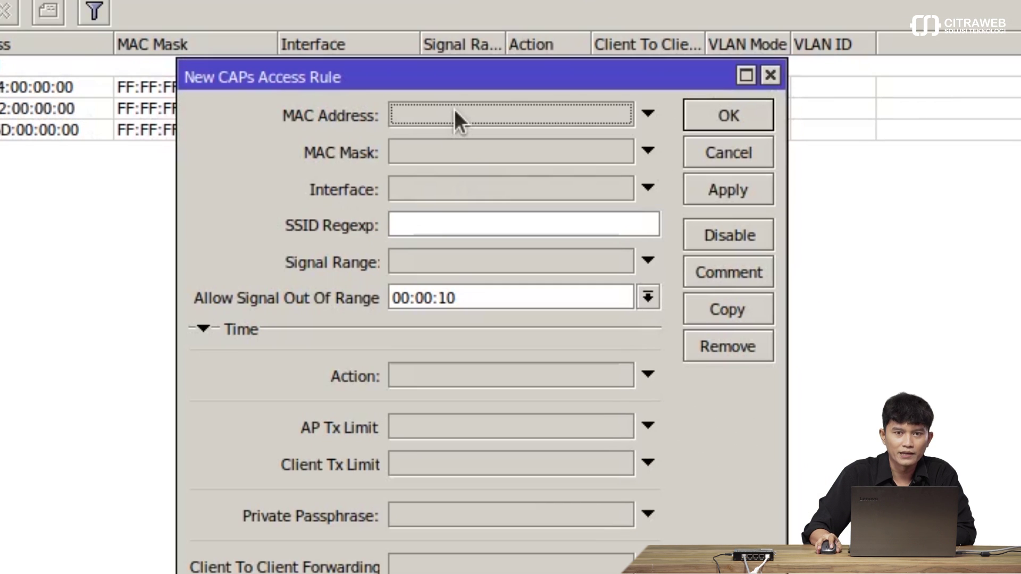
left_click(455, 113)
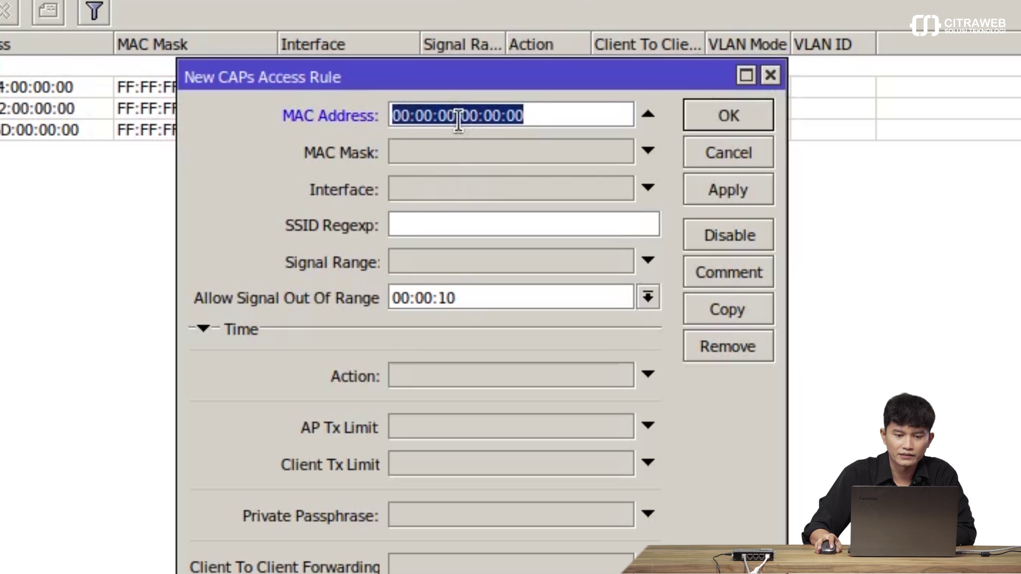
left_click(648, 114)
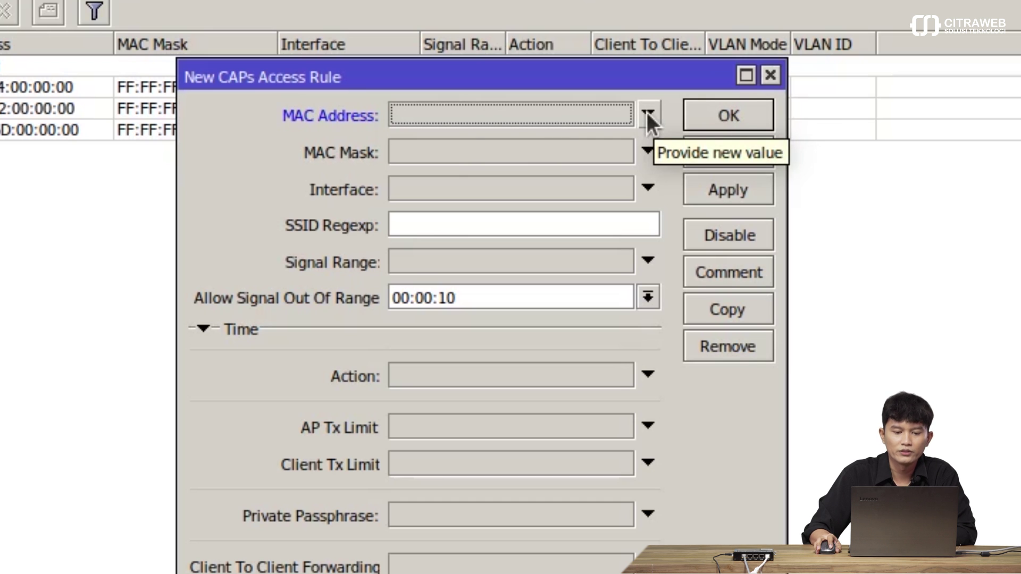
left_click(609, 368)
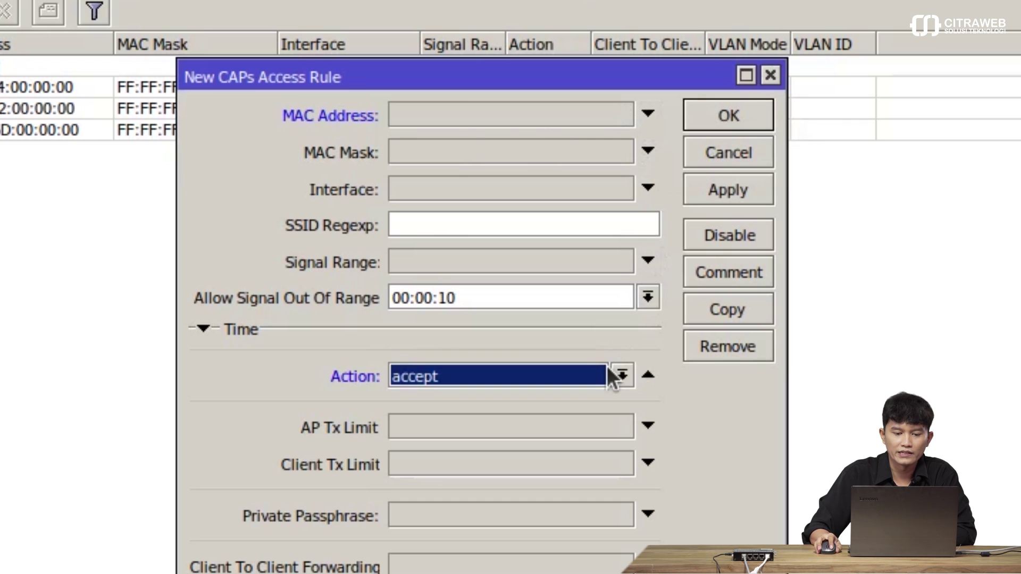
left_click(612, 375)
left_click(582, 434)
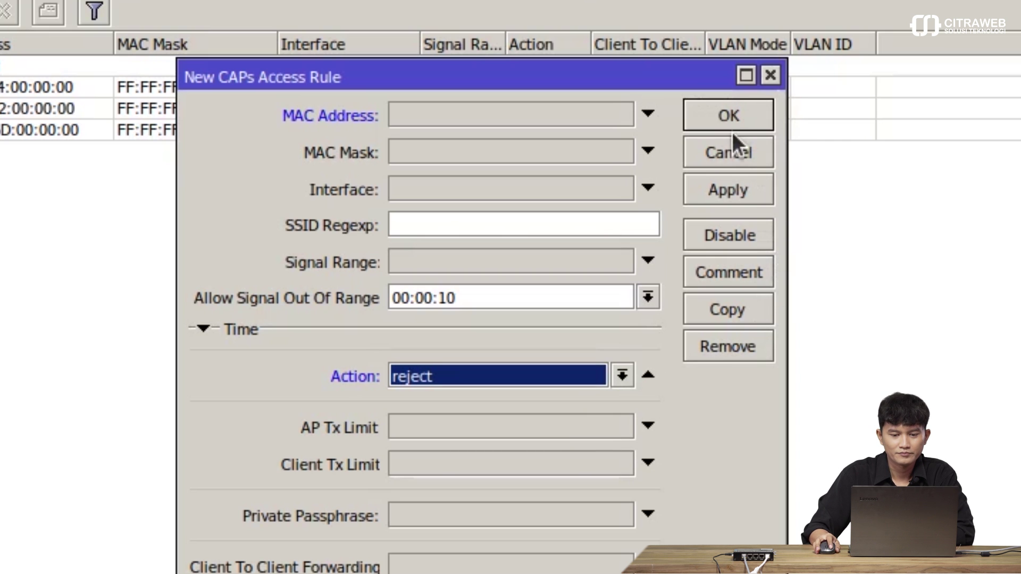
left_click(729, 110)
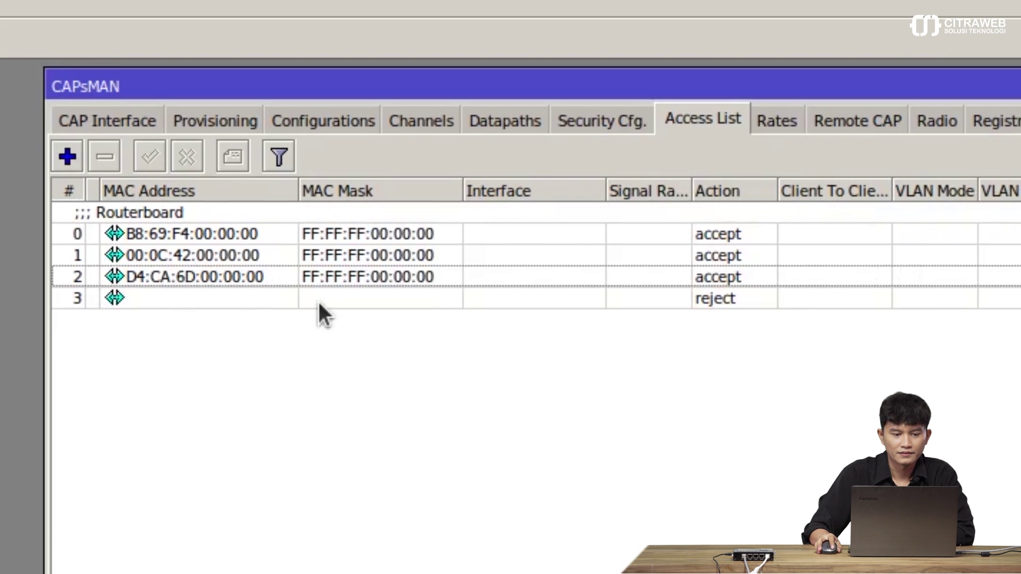
- Add the comment Selain-Mikrotik to the reject access rule
left_click(319, 303)
left_click(235, 164)
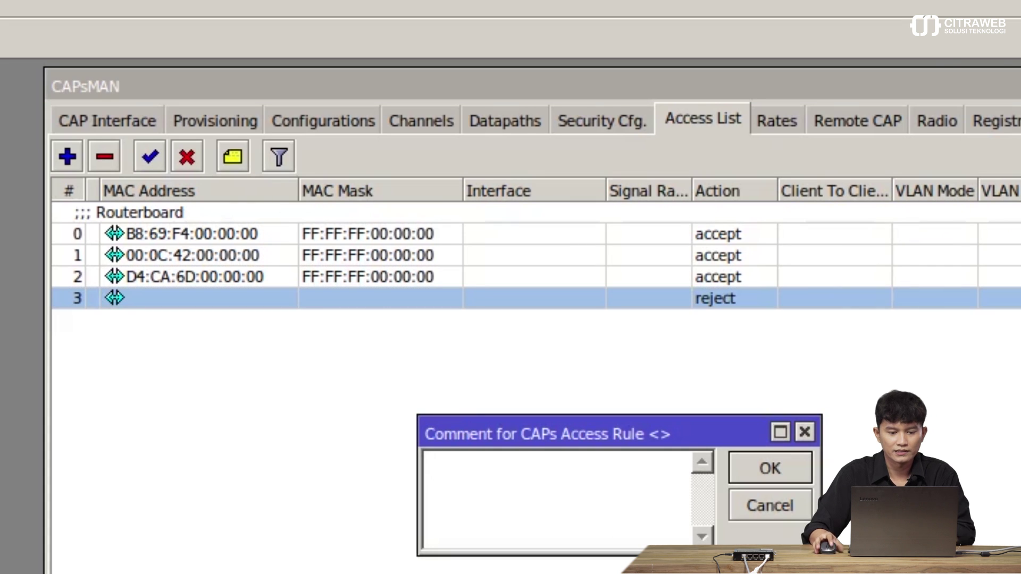
type("Selain")
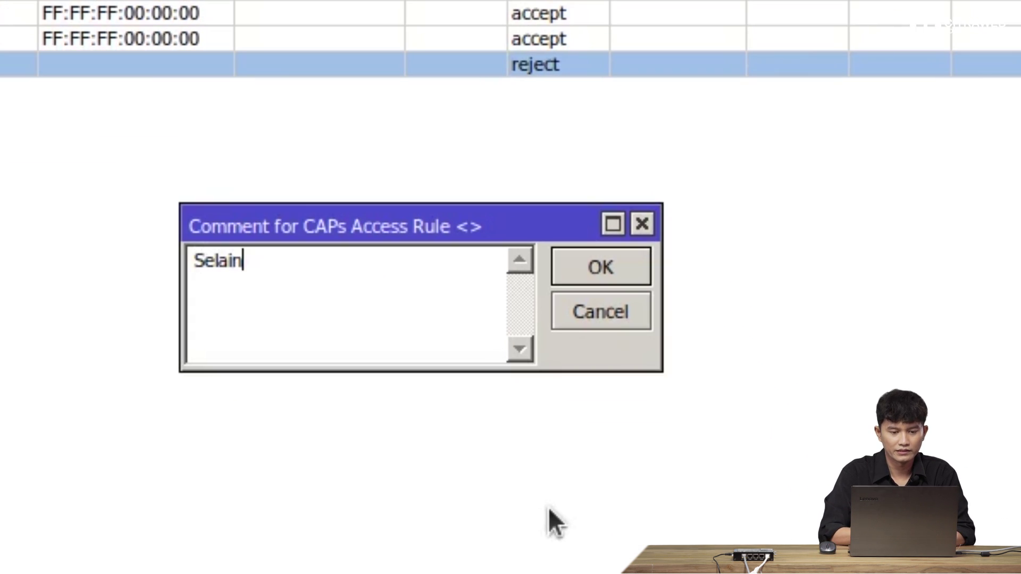
type("-Mikrotik")
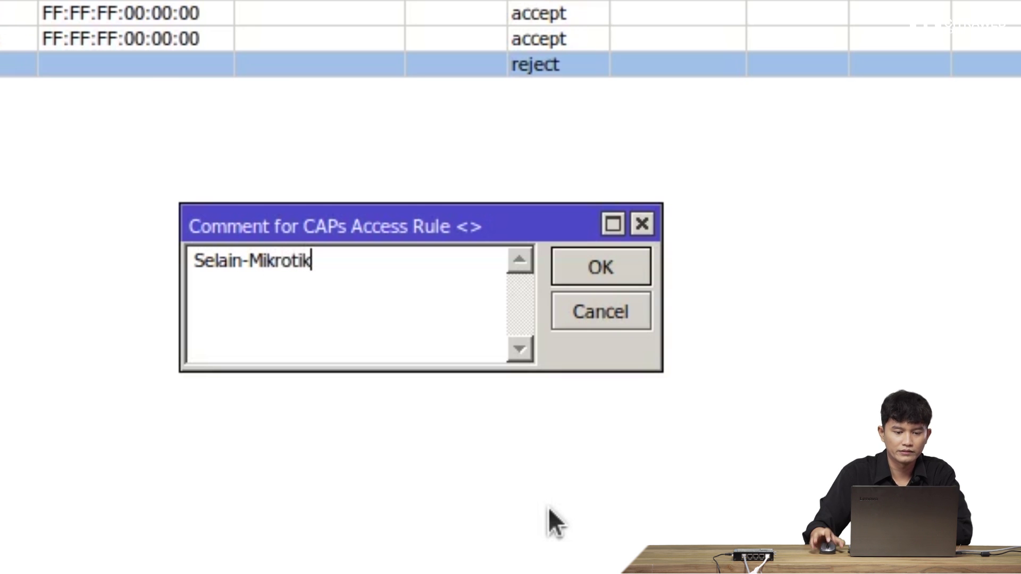
left_click(595, 263)
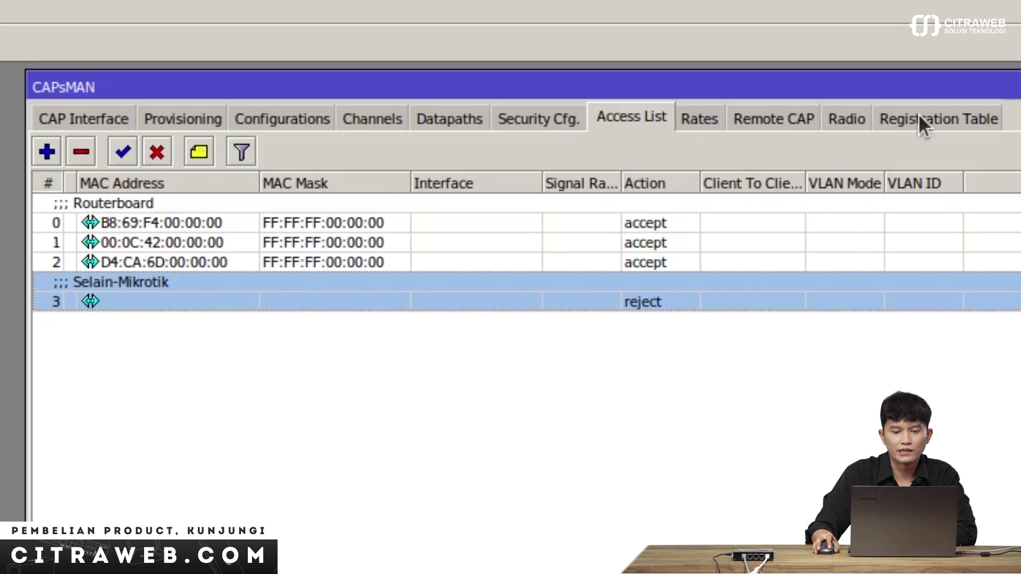
- Compare the MAC address of the client in the registration table with the MAC prefixes in the access list rules
left_click(919, 117)
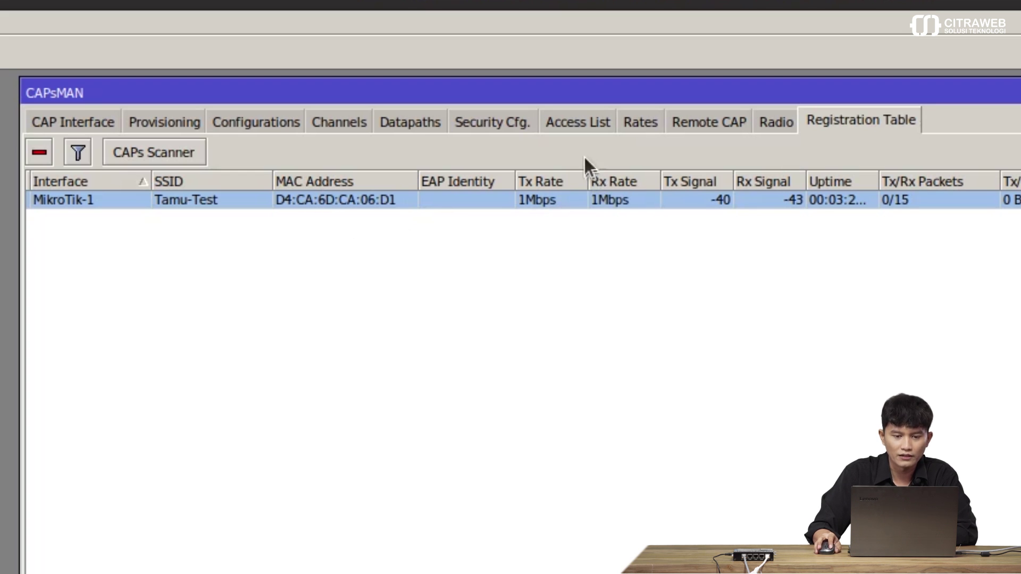
left_click(577, 124)
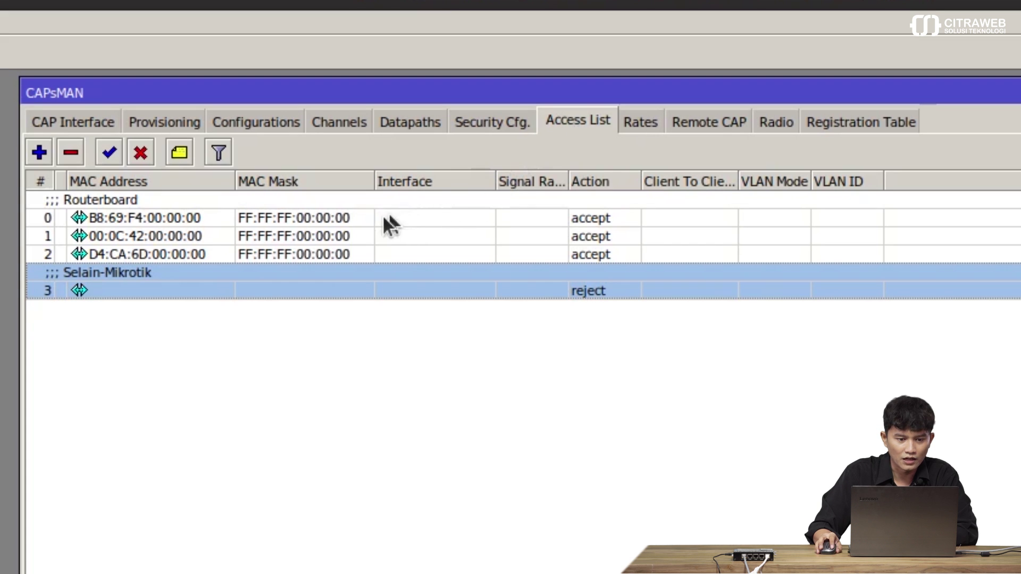
left_click(211, 251)
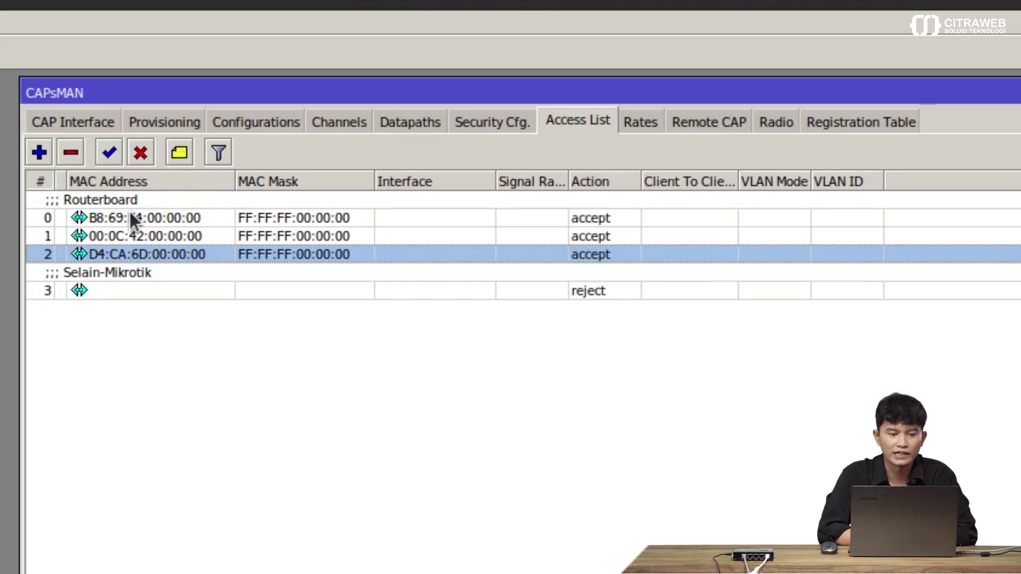
left_click(515, 282)
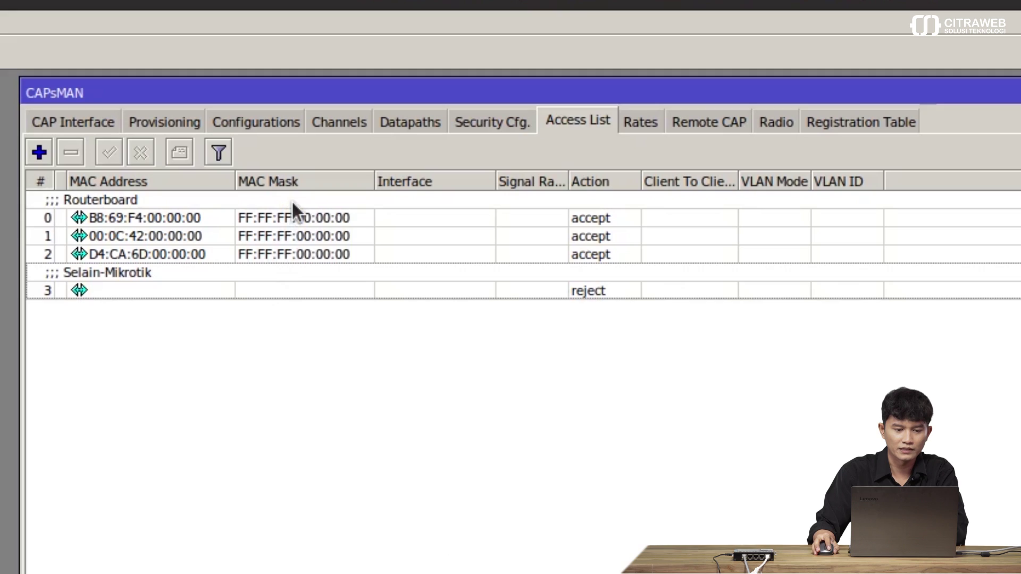
- Open the access rule for B8:69:F4:00:00:00
double_click(292, 209)
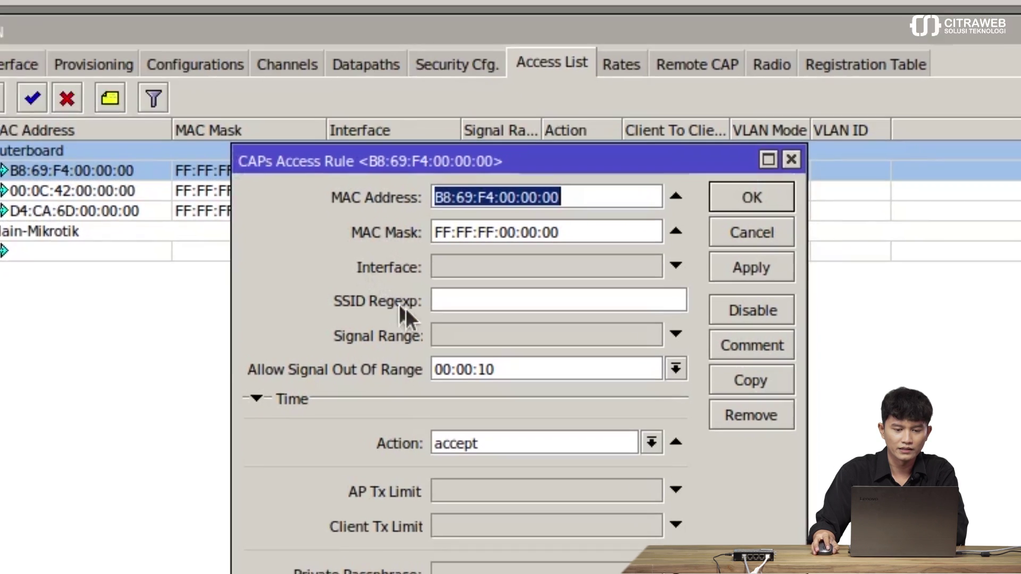